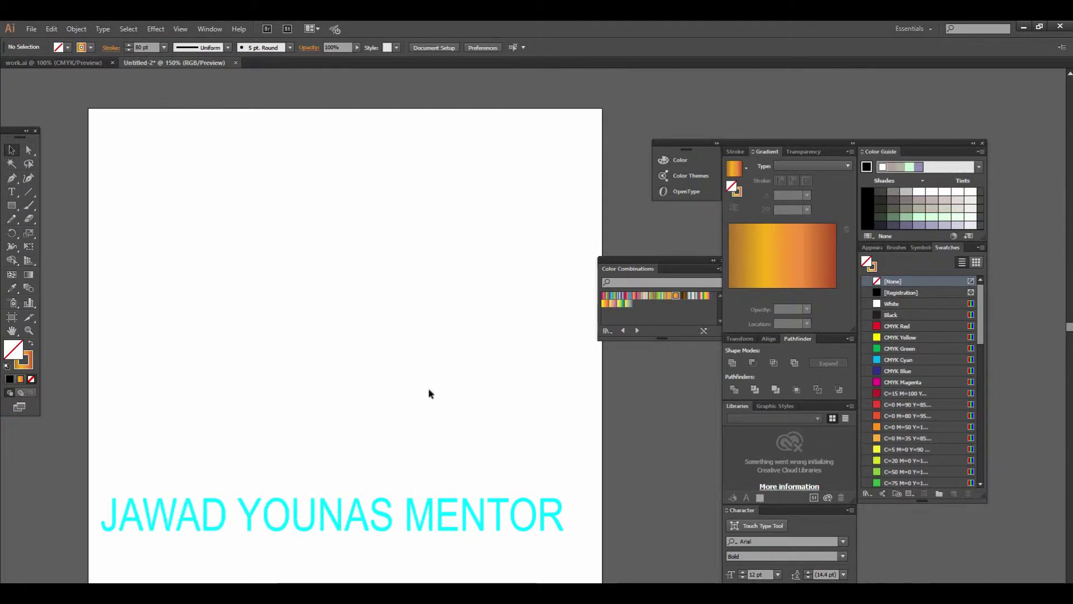
mouse_move(417, 432)
left_mouse_down()
mouse_move(427, 374)
mouse_move(463, 337)
mouse_move(431, 443)
left_mouse_up()
left_click(489, 349, "ctrl")
left_click(490, 349, "ctrl+alt")
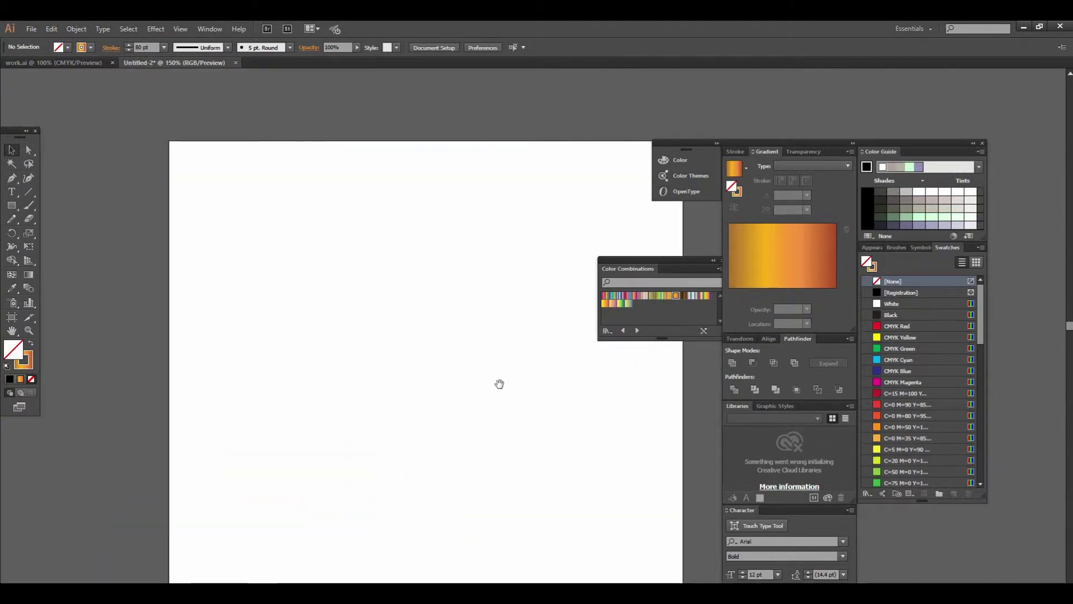
left_click_drag(498, 384, 414, 371)
left_click(498, 353, "ctrl")
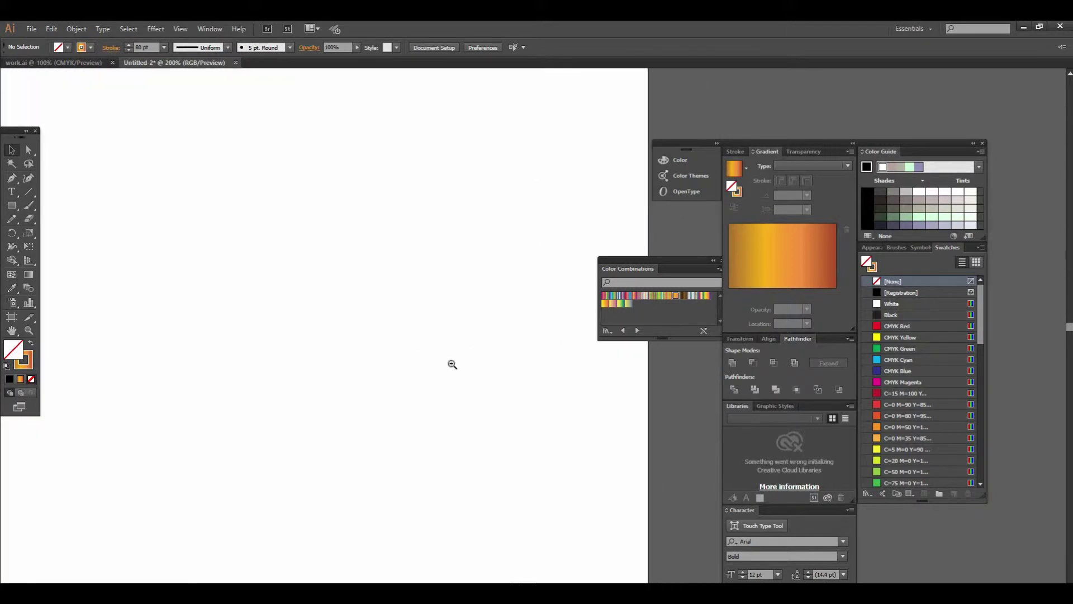
left_click(481, 350, "ctrl+alt")
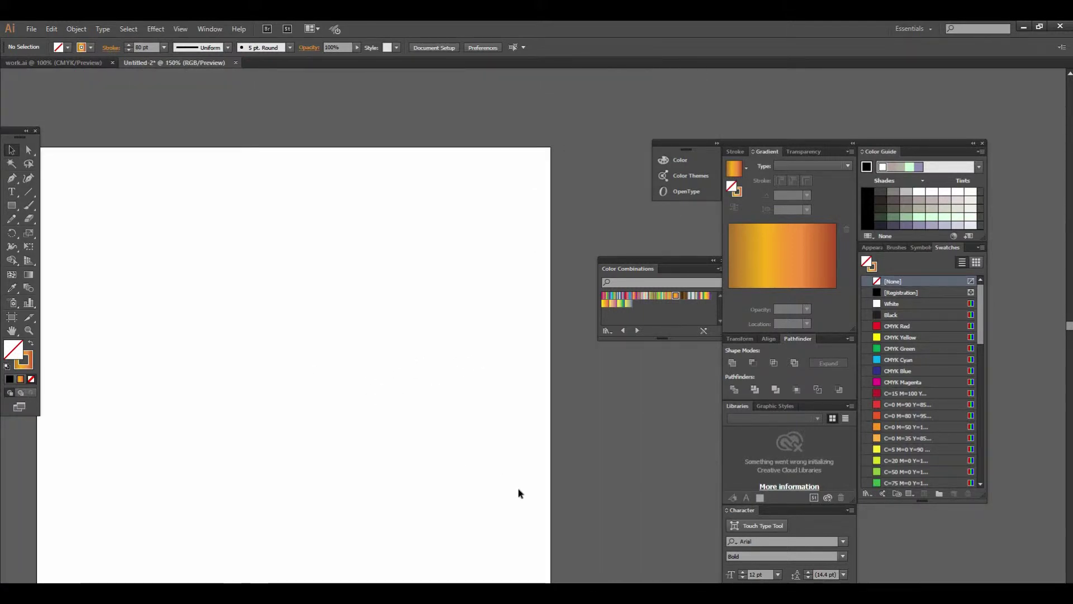
Draw a rounded square about 191 pt wide with 30 pt corner radii on the artboard
left_click(420, 338, "ctrl")
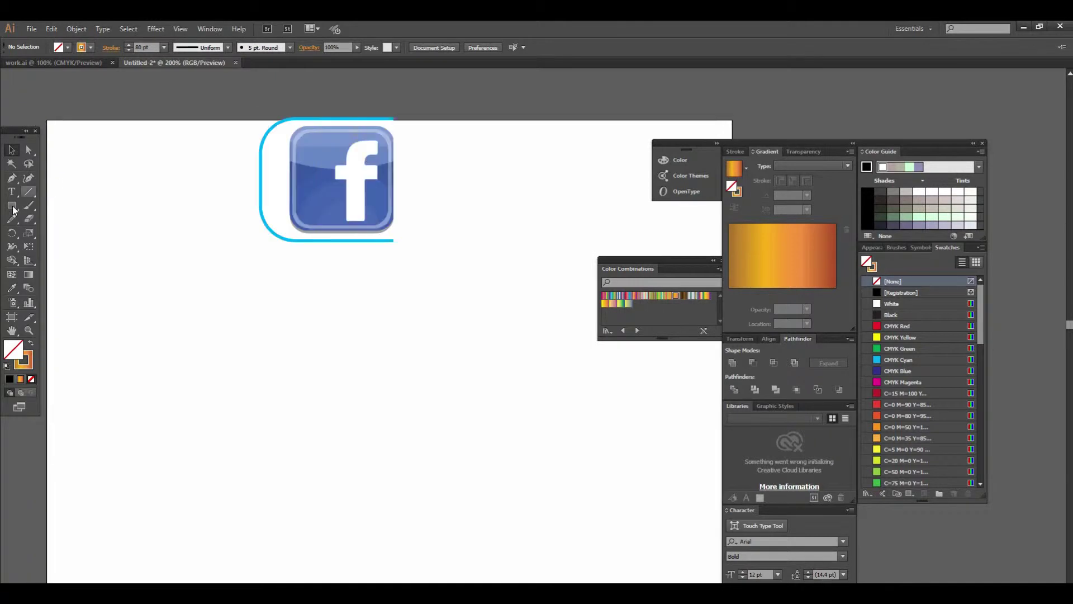
left_click_drag(14, 211, 53, 225)
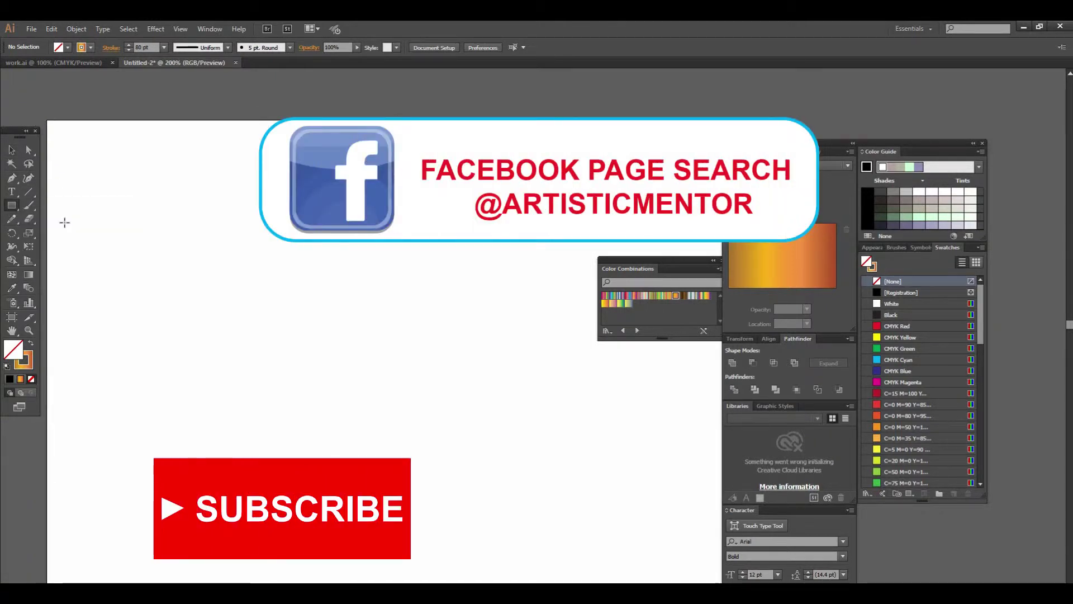
left_click_drag(238, 241, 451, 388)
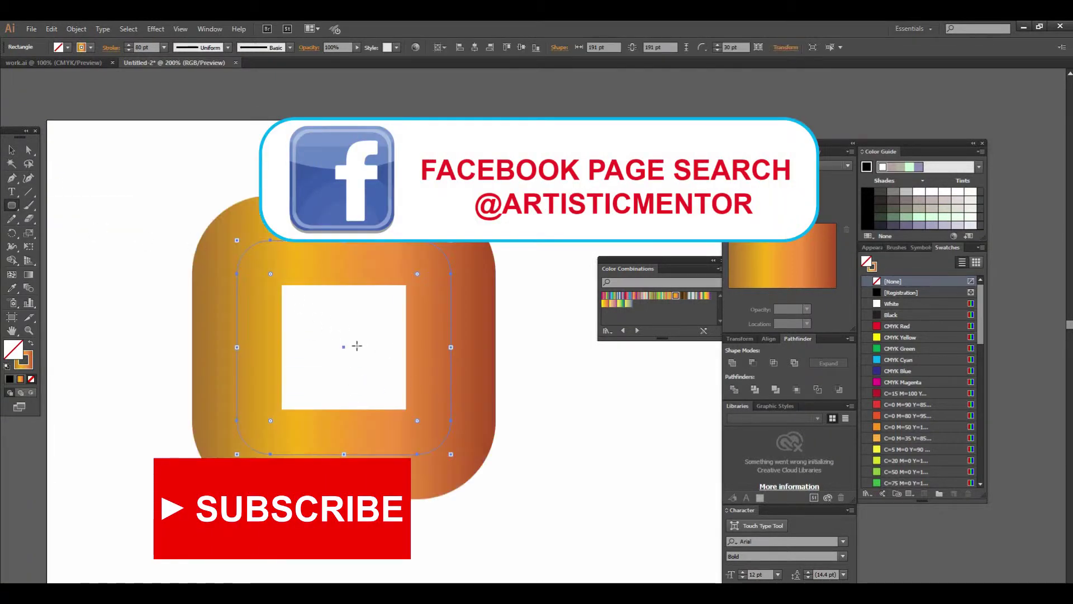
key("v")
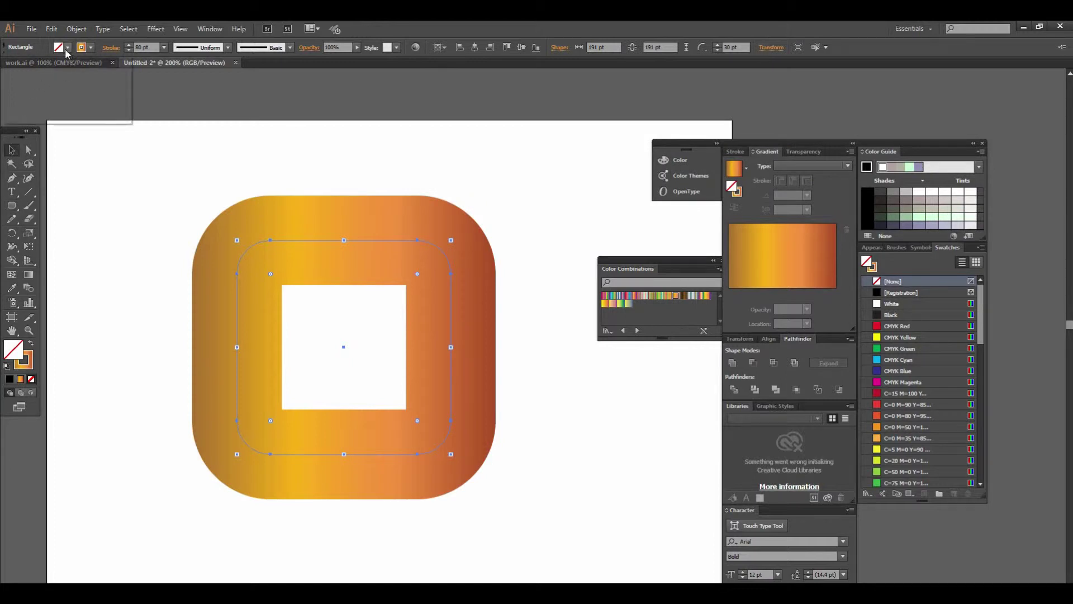
Fill the rounded square with the Black swatch and remove its stroke
left_click(65, 48)
left_click(31, 67)
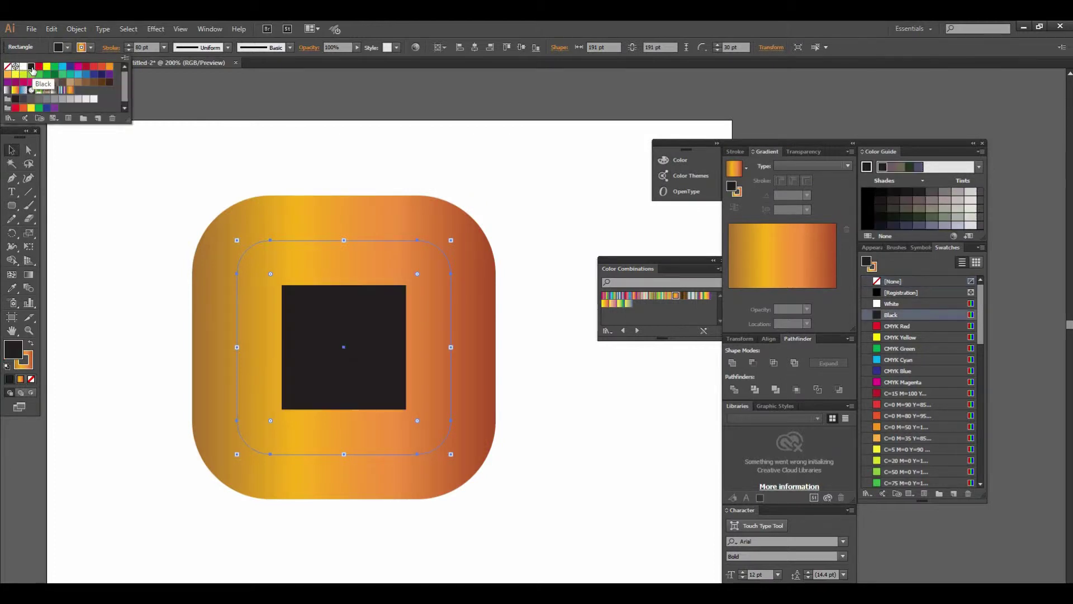
left_click(90, 47)
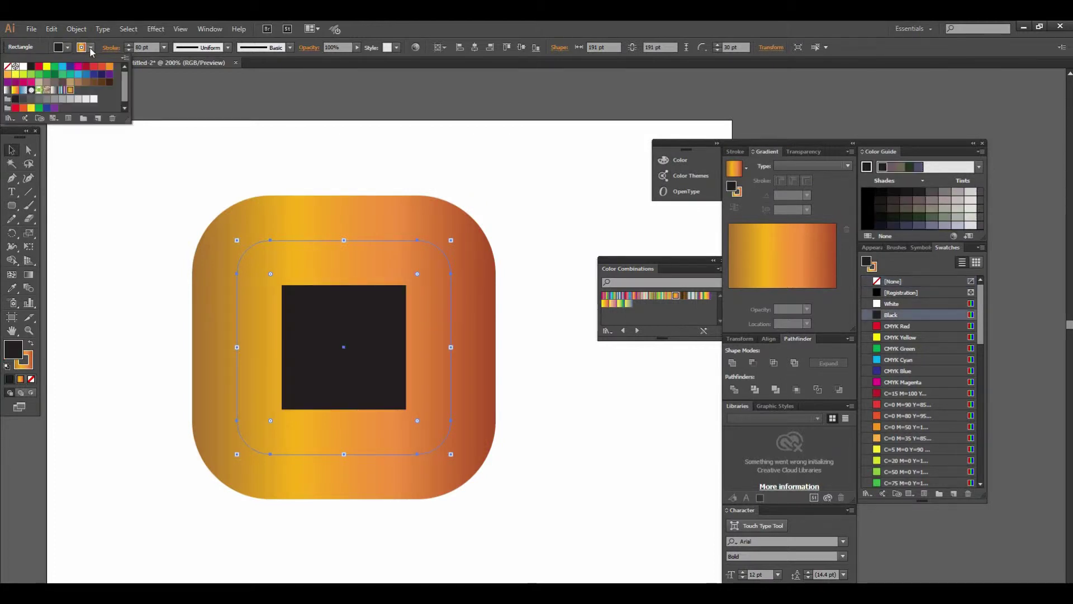
left_click(7, 66)
left_click(553, 386)
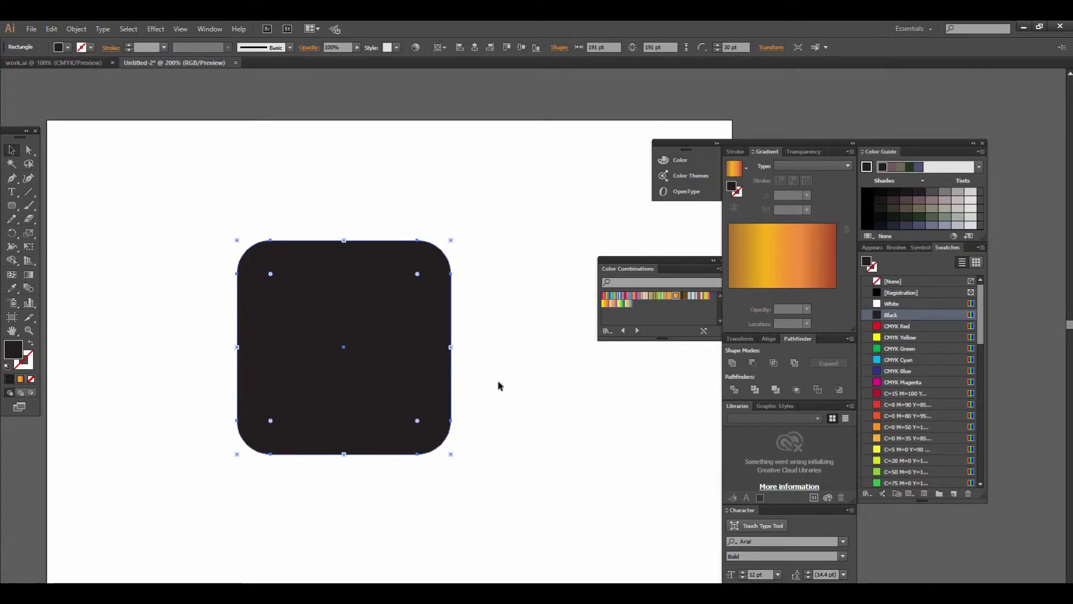
scroll(449, 341, "up", 1)
left_click_drag(439, 354, 430, 384)
scroll(480, 338, "up", 1)
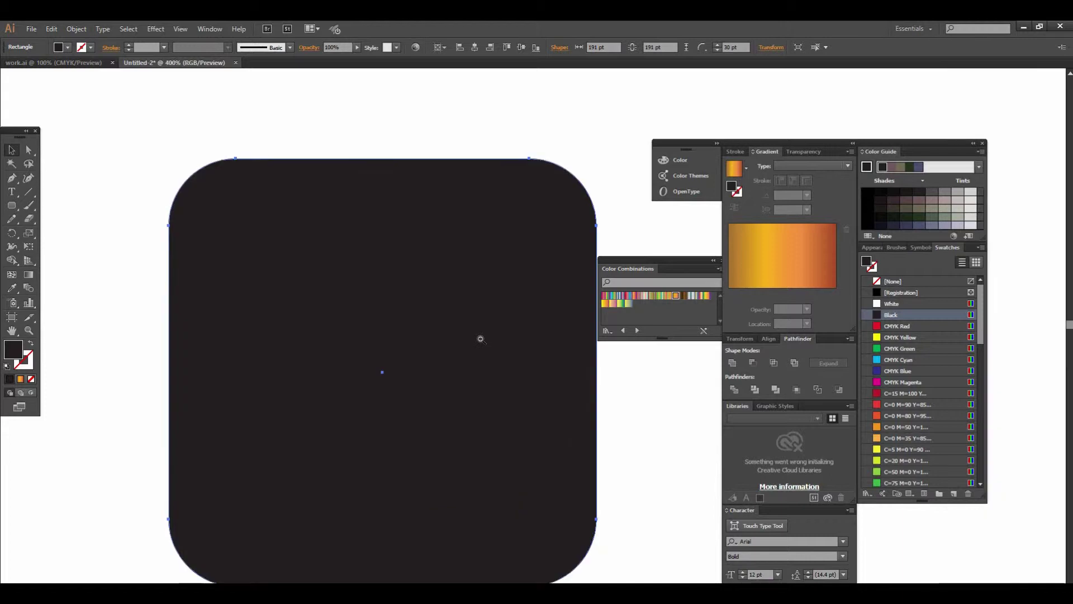
scroll(481, 338, "down", 1)
scroll(479, 336, "down", 1)
scroll(478, 335, "right", 3)
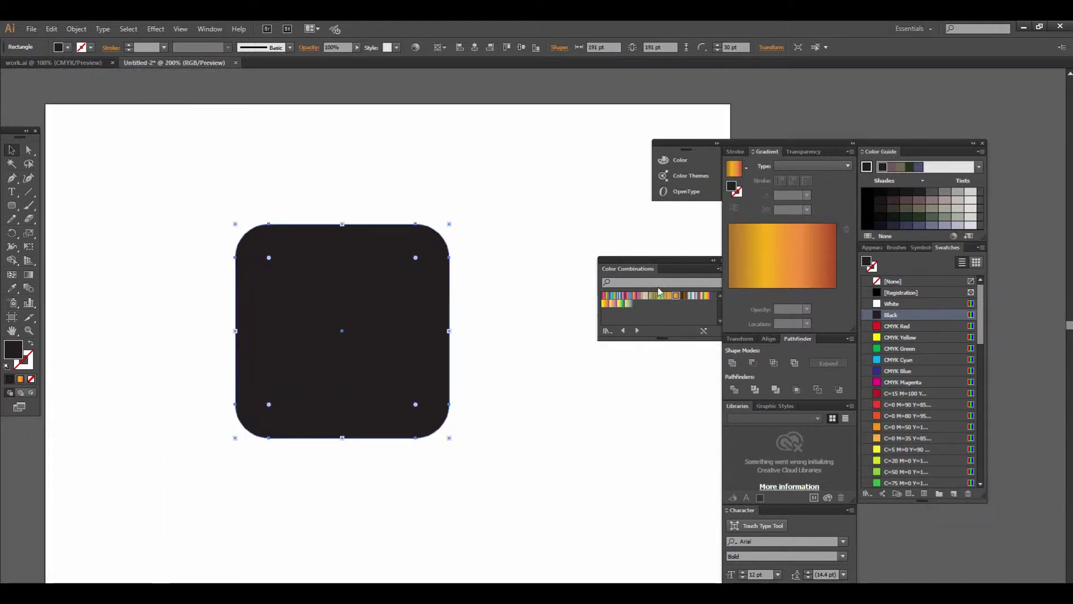
Look through the gradient presets and the list of available gradient swatch libraries
left_click(747, 168)
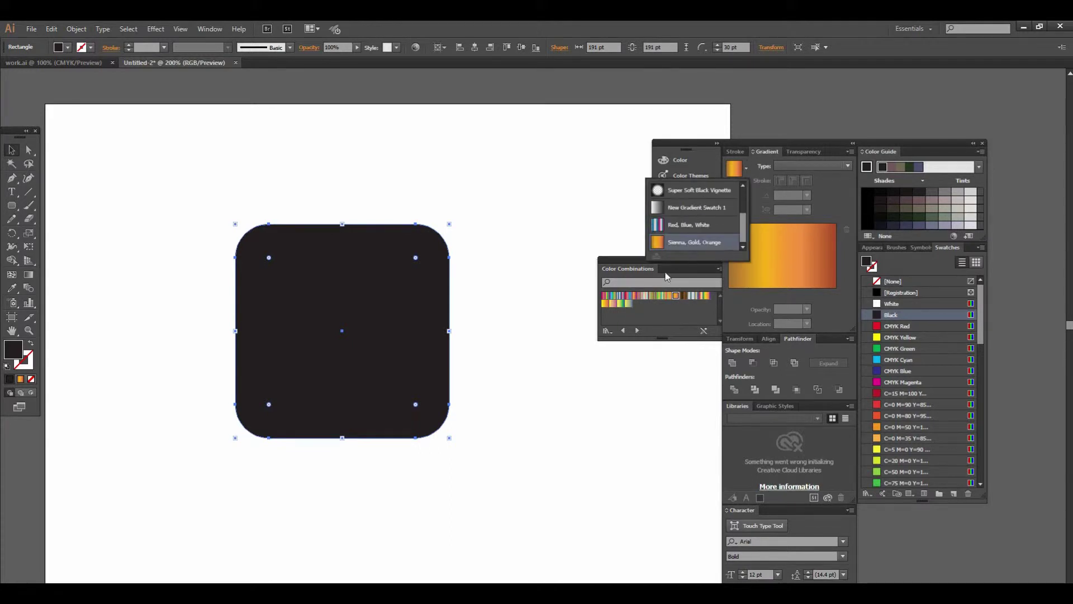
left_click(627, 264)
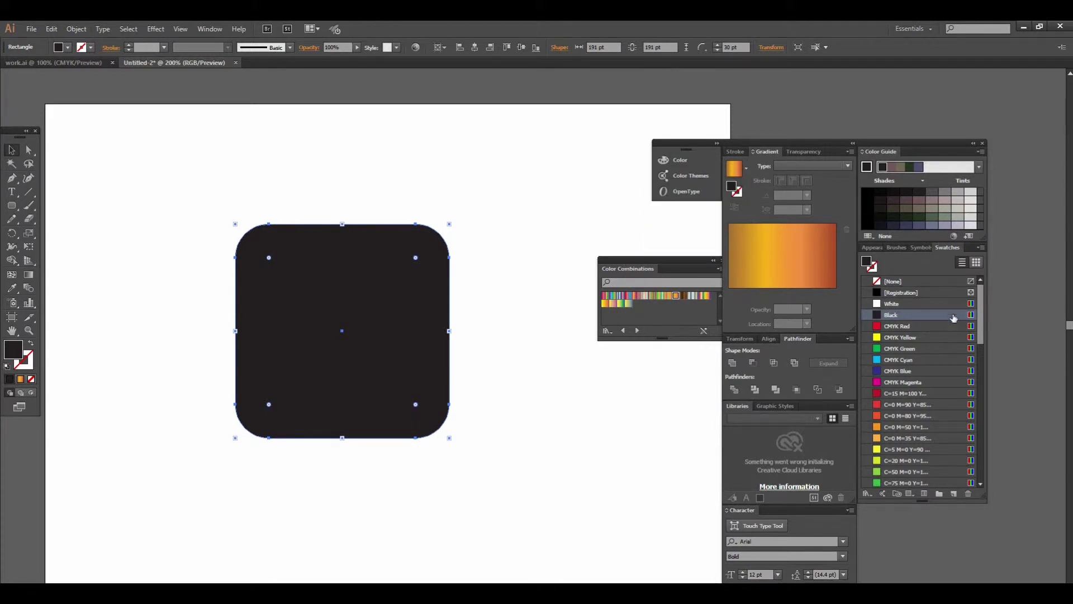
left_click(982, 247)
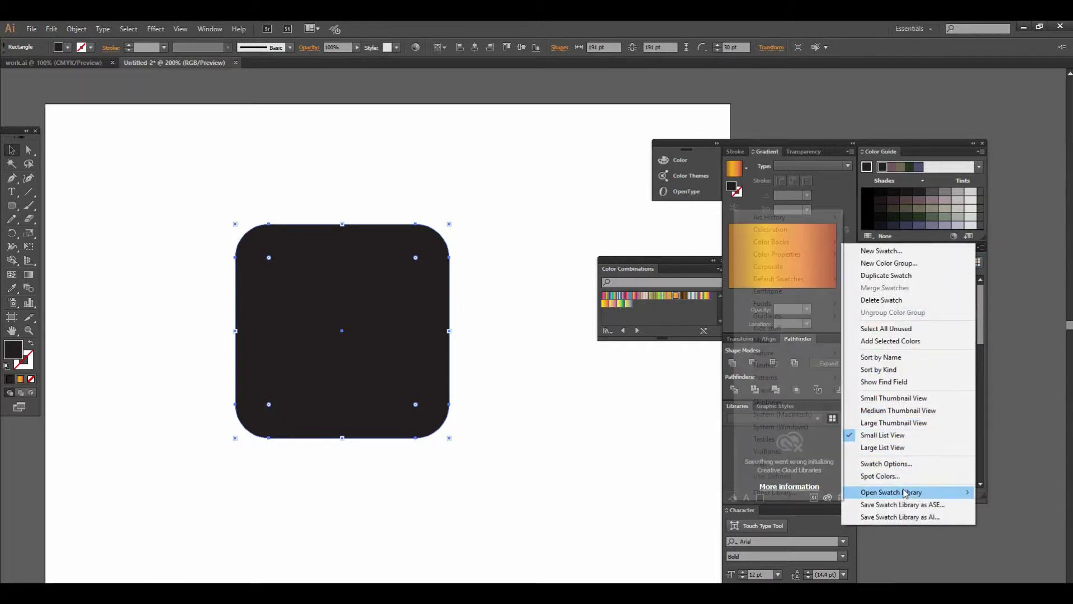
left_click(912, 495)
left_click(910, 496)
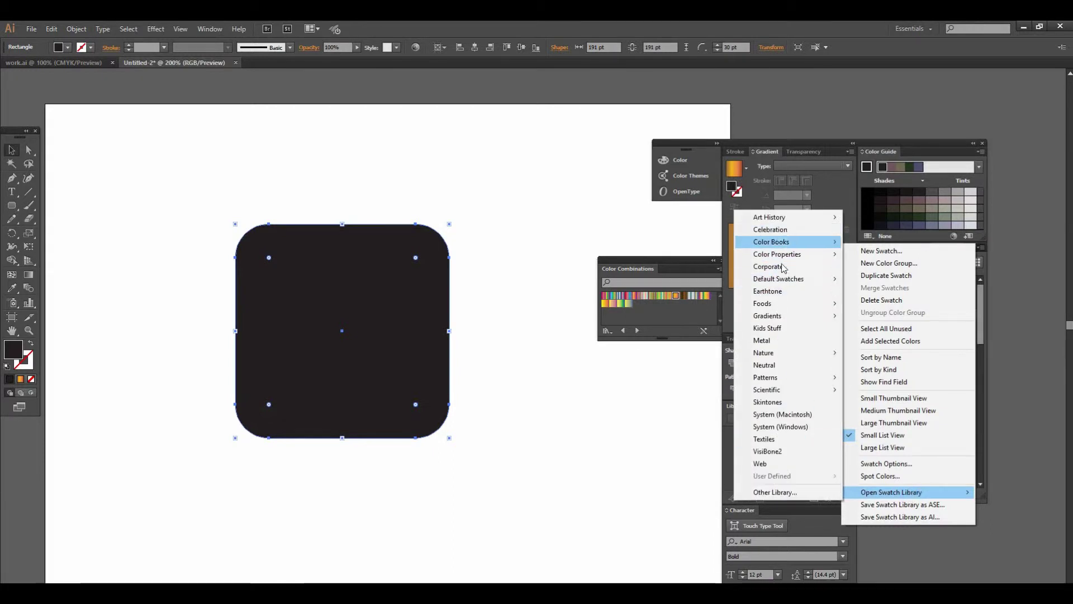
mouse_move(799, 316)
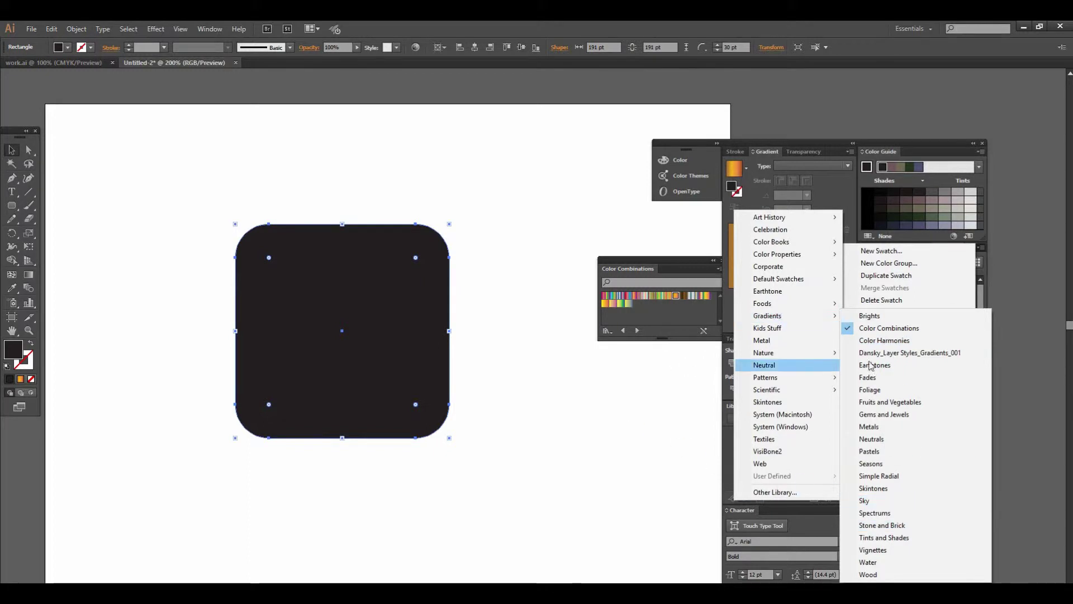
left_click(603, 400)
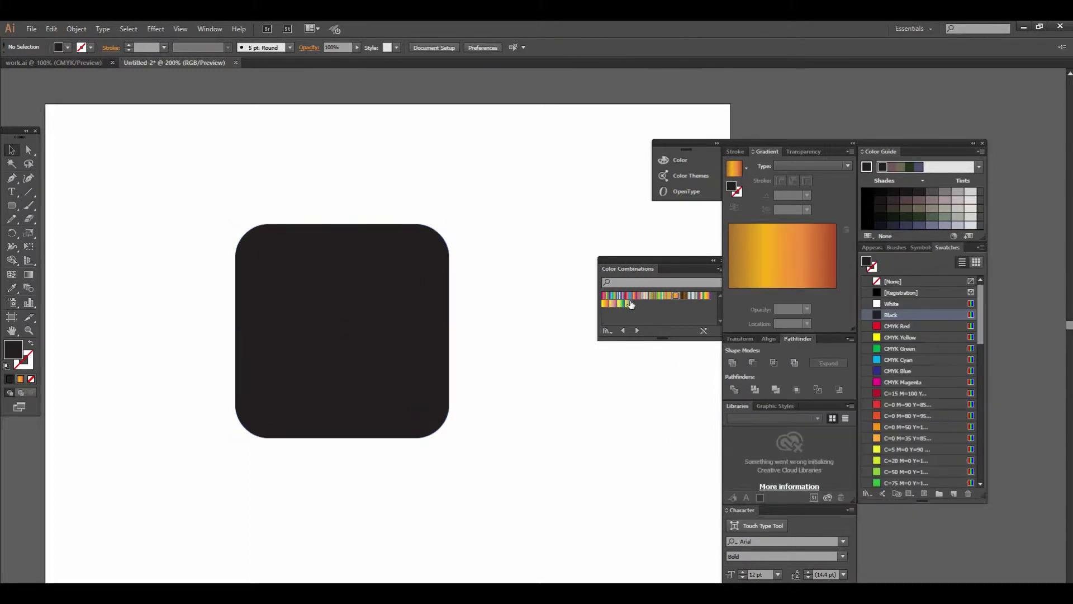
Fill the rounded square with the red, green, orange and yellow linear gradient from the Color Combinations library
left_click(668, 295)
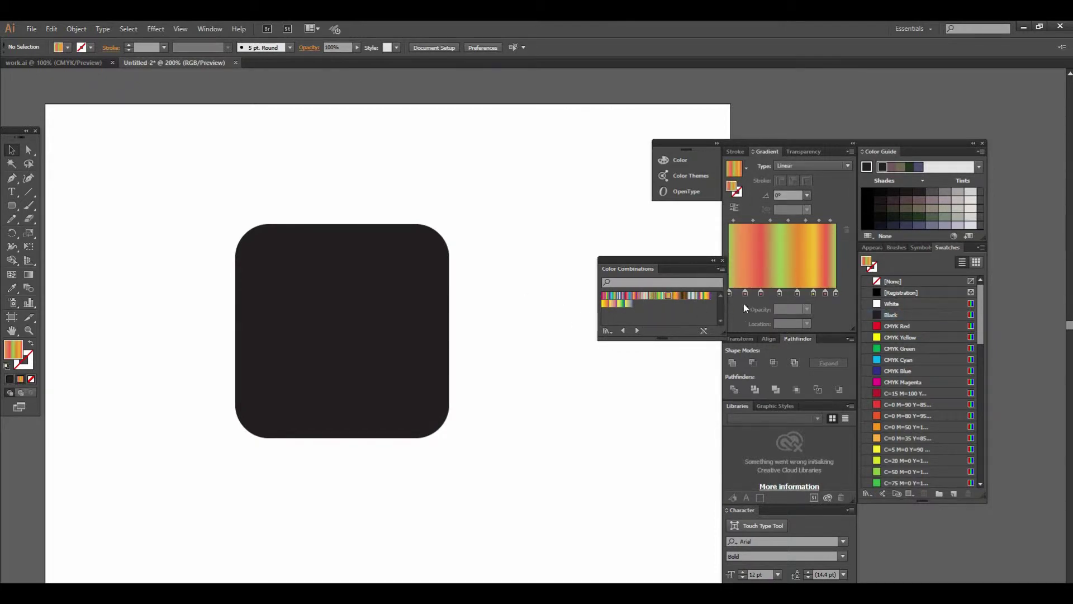
left_click(406, 329)
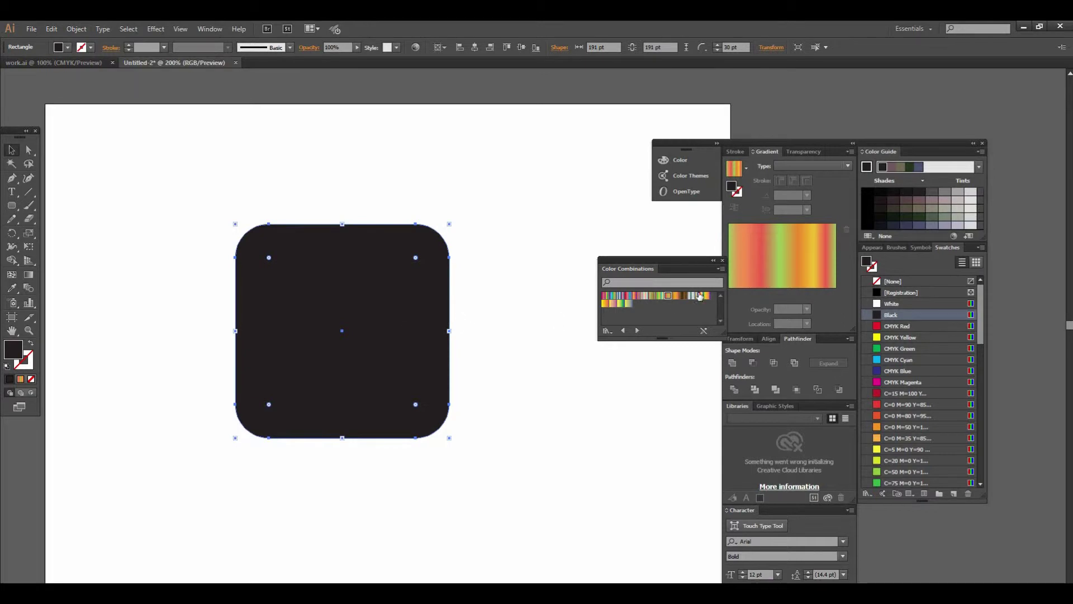
left_click(774, 256)
left_click(524, 423)
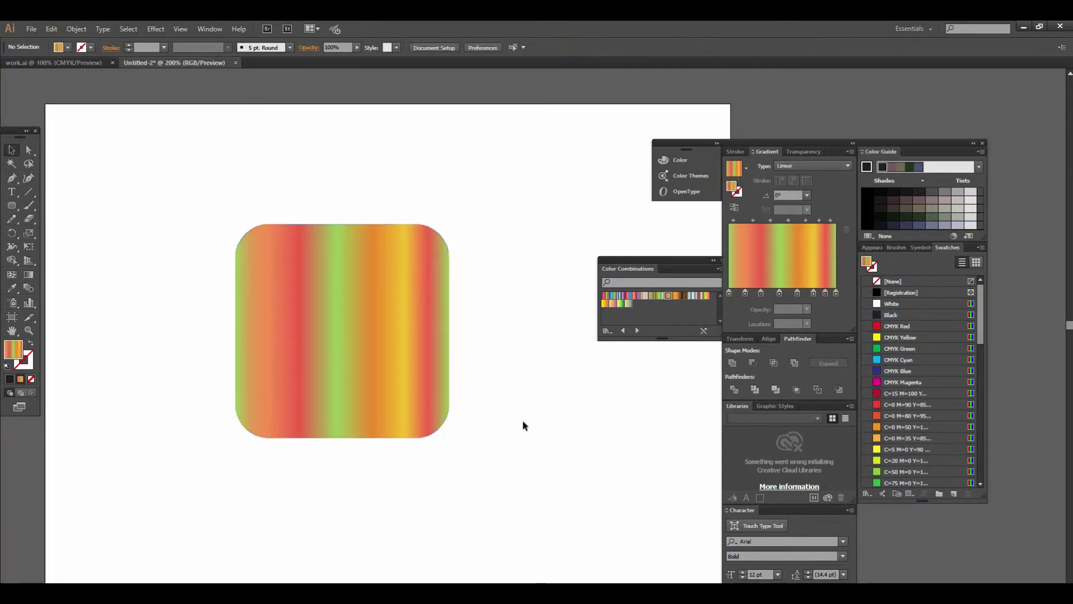
Open the Grain texture effect for the gradient-filled rounded square
left_click(492, 320)
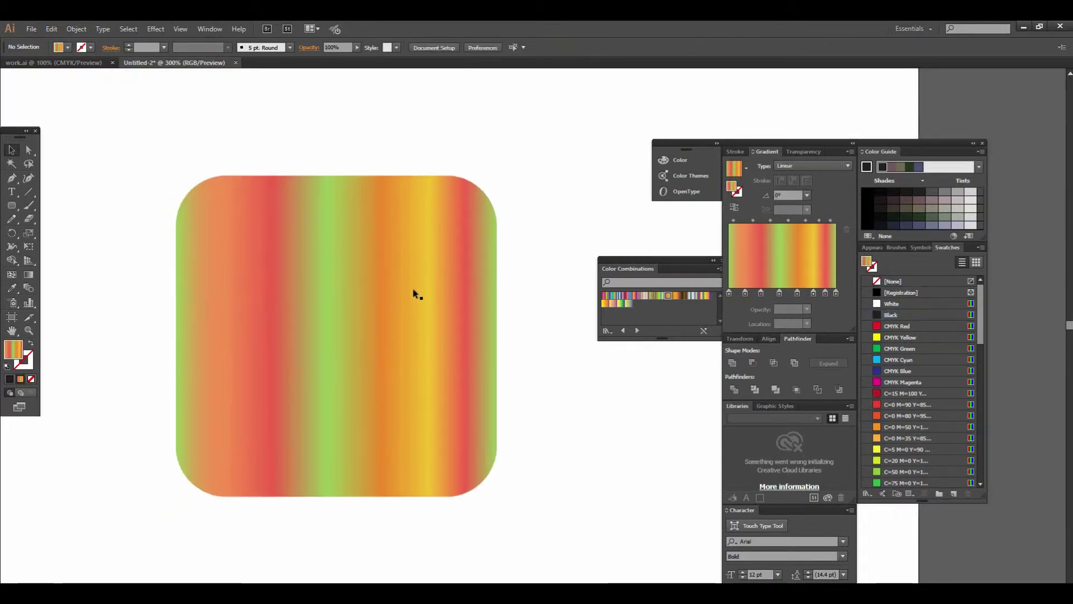
left_click(417, 294)
left_click(155, 29)
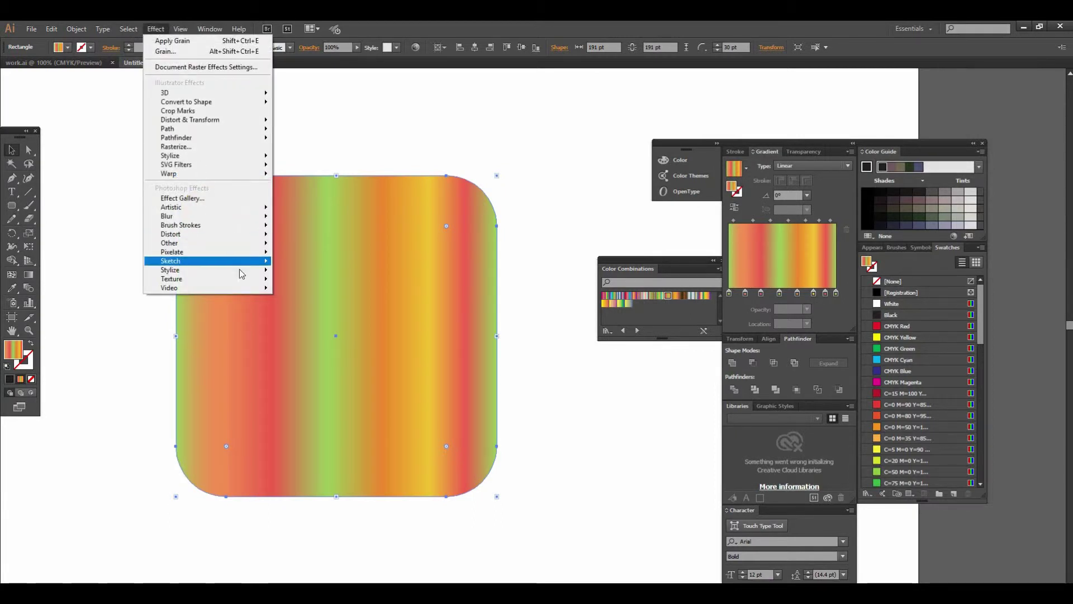
mouse_move(254, 286)
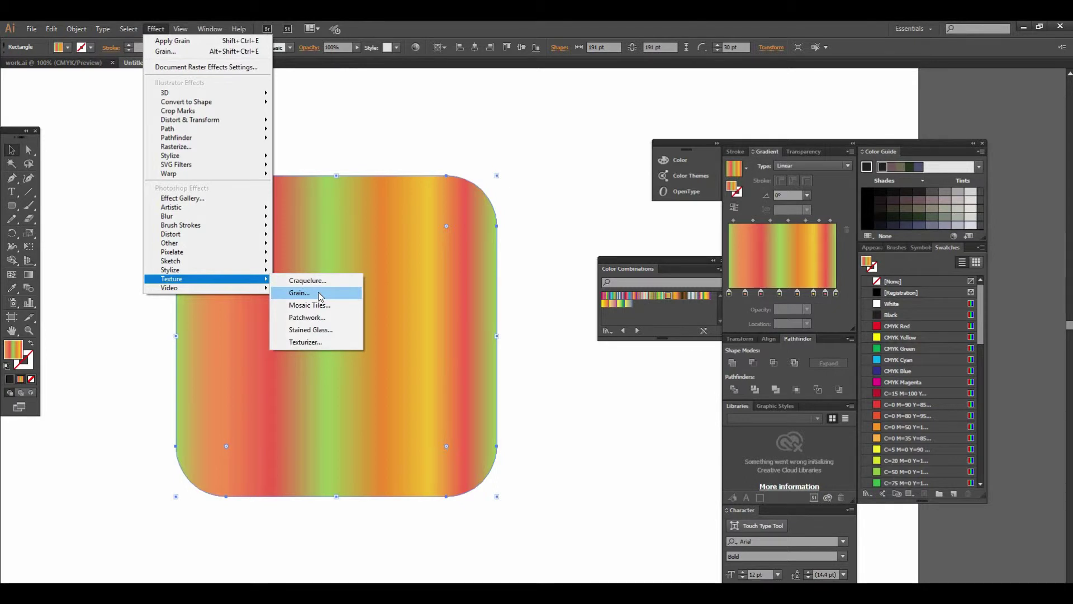
left_click(319, 294)
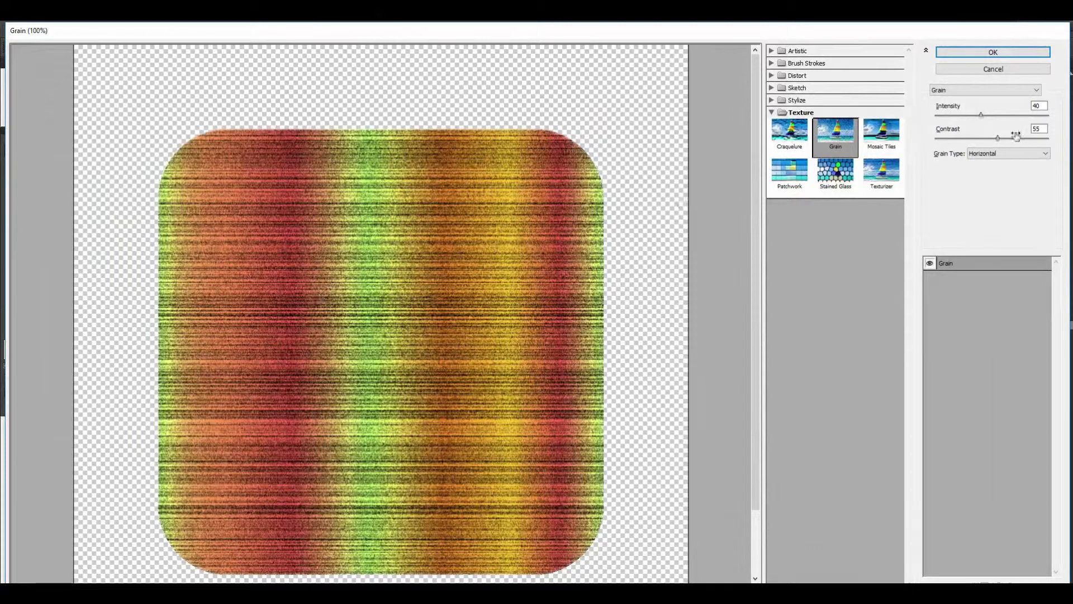
Preview the Sprinkles, Enlarged and Vertical grain types on the square
left_click(1000, 156)
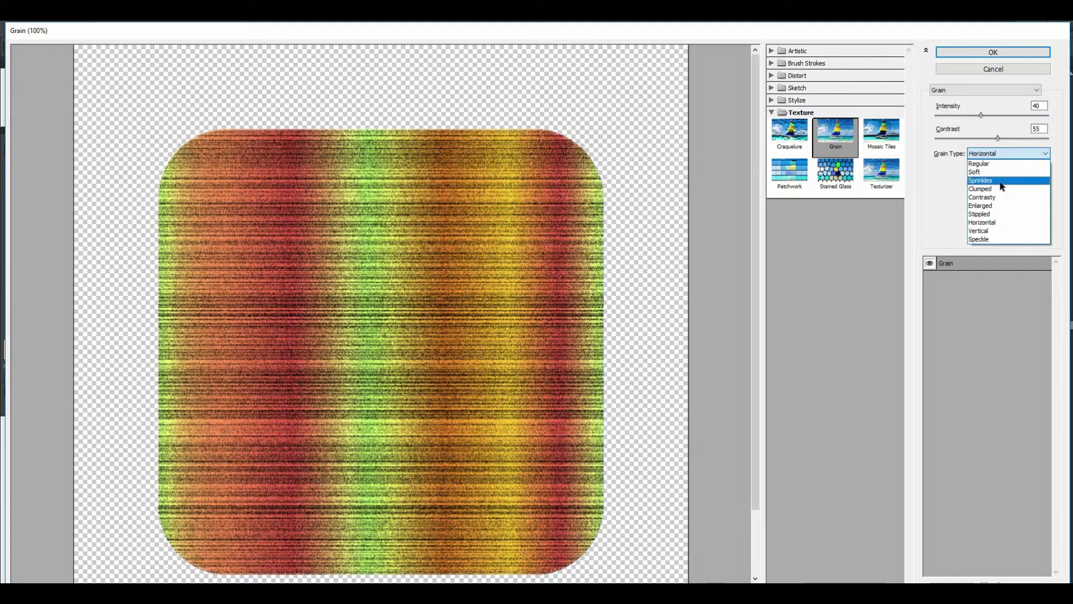
left_click(1000, 181)
left_click(1044, 153)
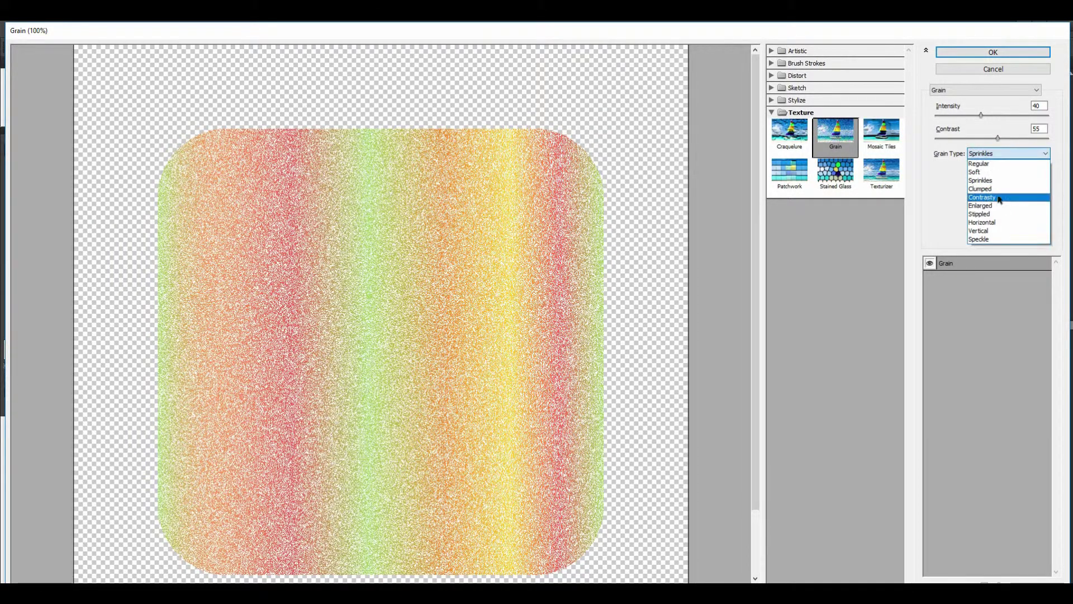
left_click(996, 206)
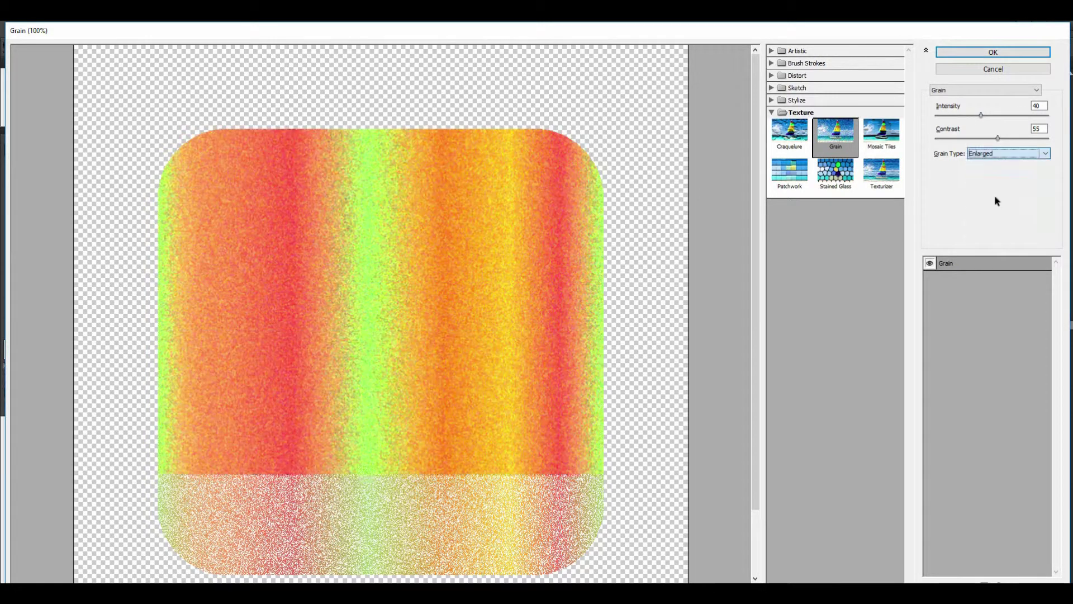
left_click(1001, 155)
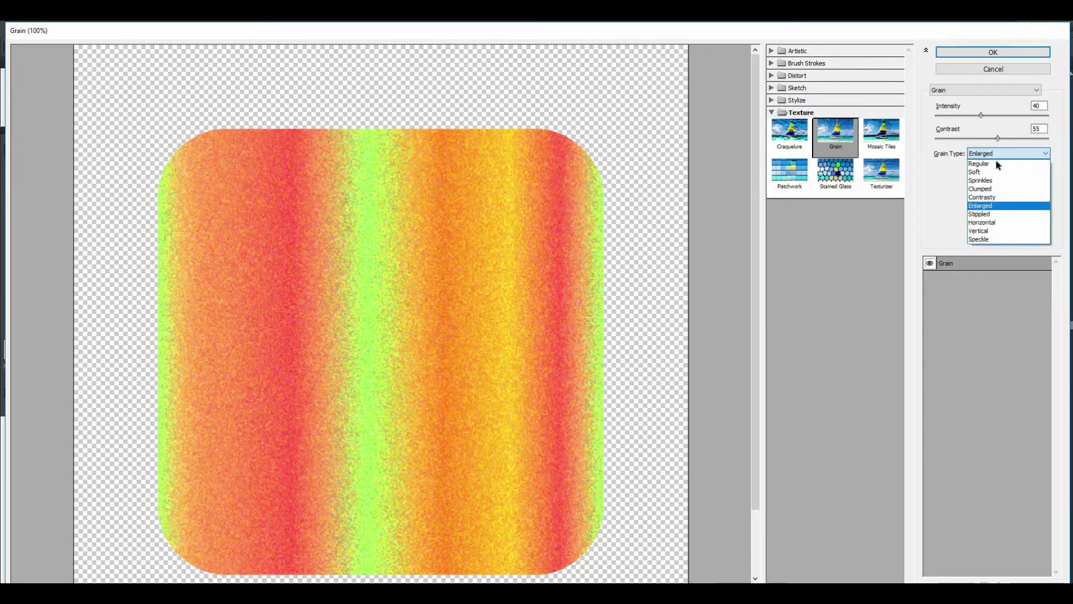
left_click(987, 231)
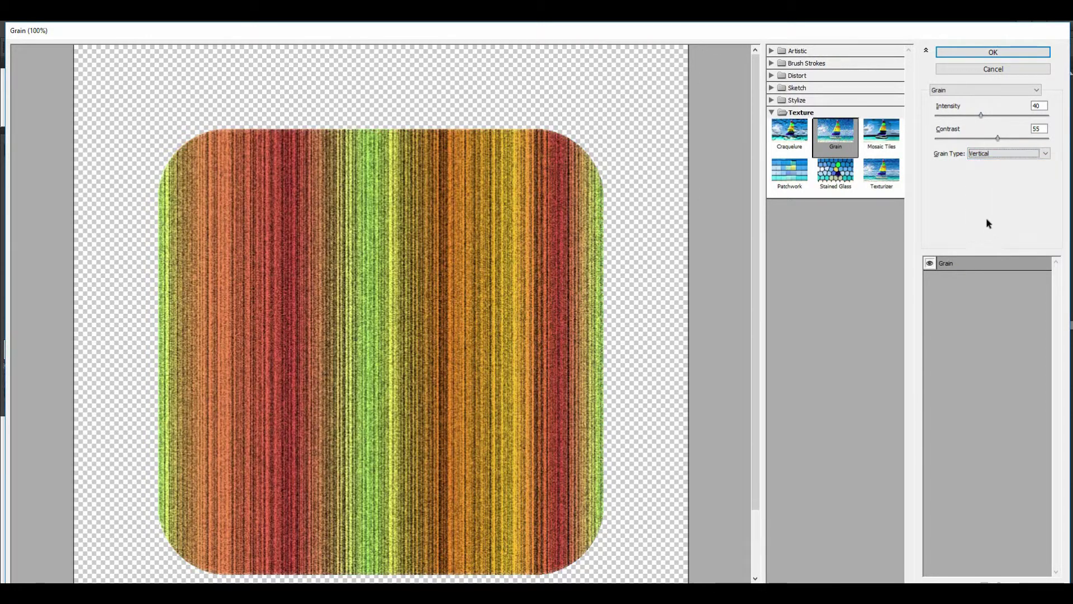
Set the grain type to Horizontal and apply the Grain effect with intensity 40 and contrast 55
left_click(1001, 155)
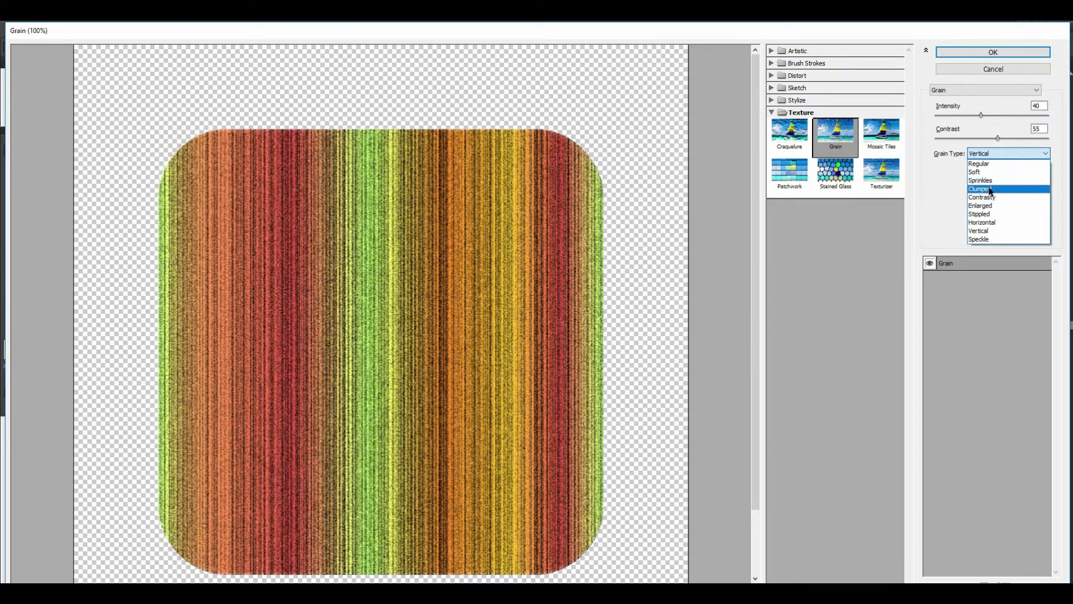
left_click(988, 223)
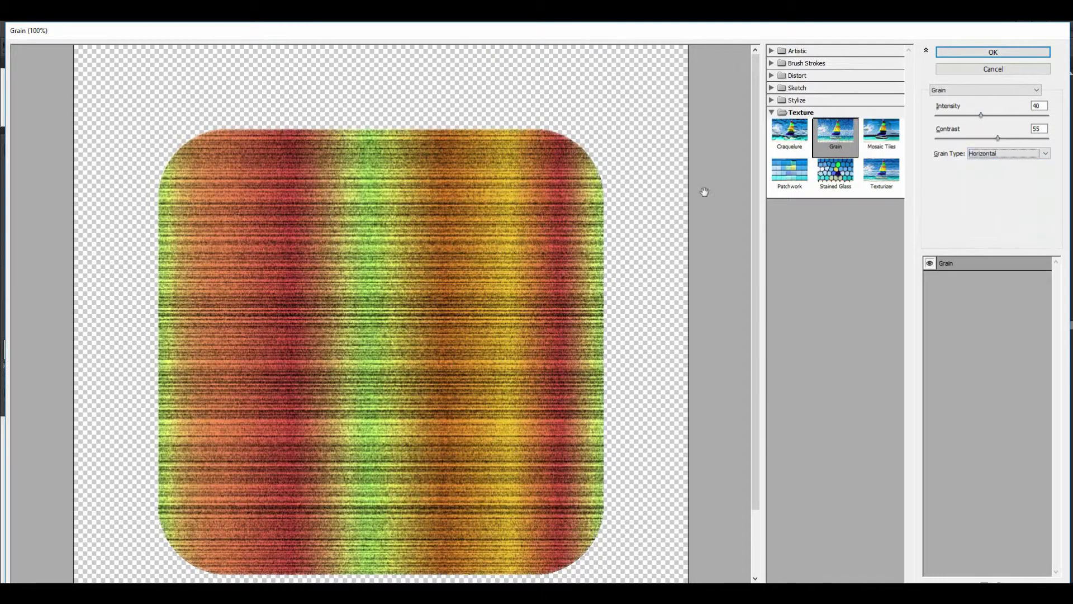
left_click(975, 54)
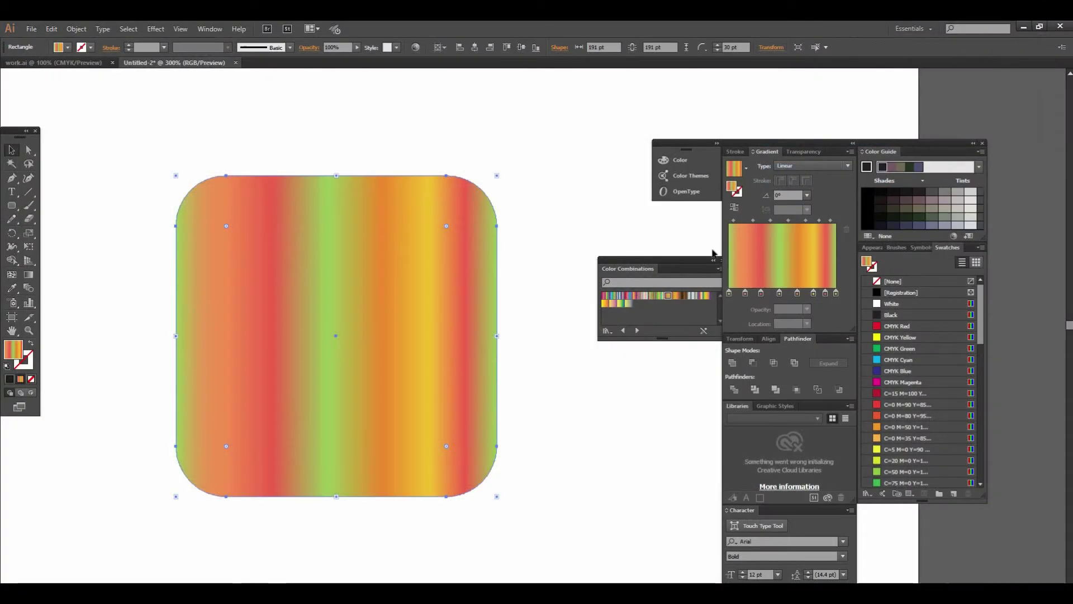
left_click(582, 412)
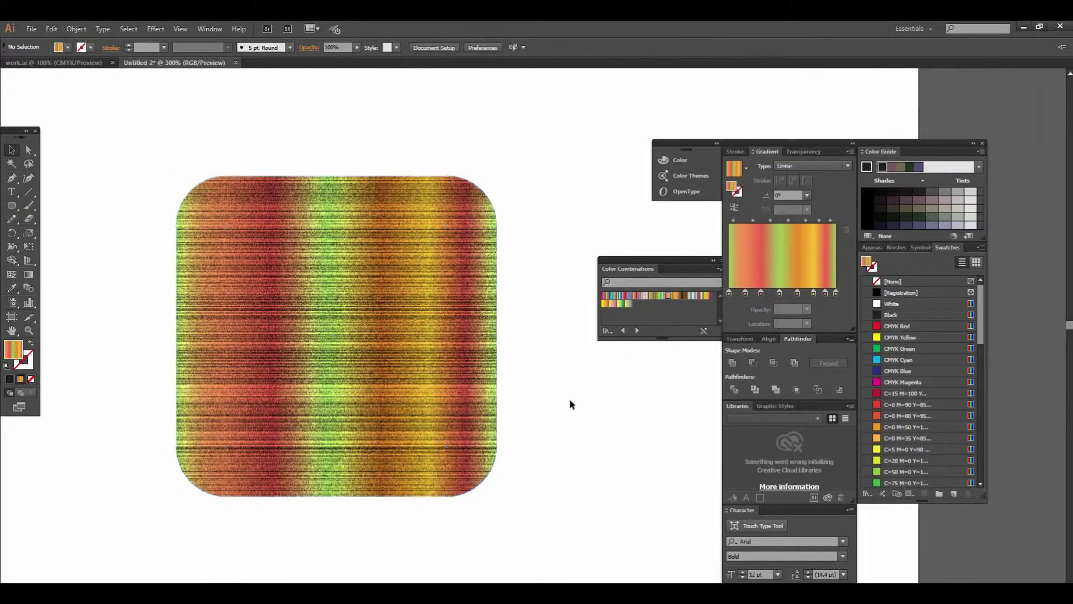
Move the grain-textured square off the artboard, above its upper edge
left_click(515, 341, "ctrl+alt")
left_click(515, 341, "ctrl+alt")
left_click_drag(515, 340, 447, 203)
left_click(513, 355, "ctrl")
left_click(513, 355, "ctrl")
left_click_drag(561, 359, 471, 362)
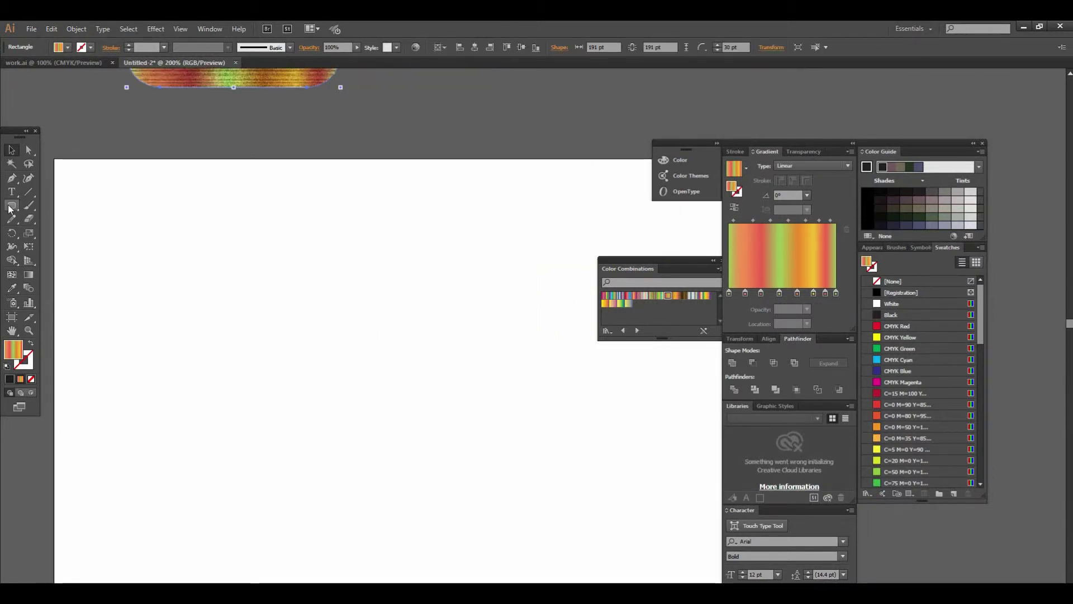
left_click_drag(9, 208, 42, 206)
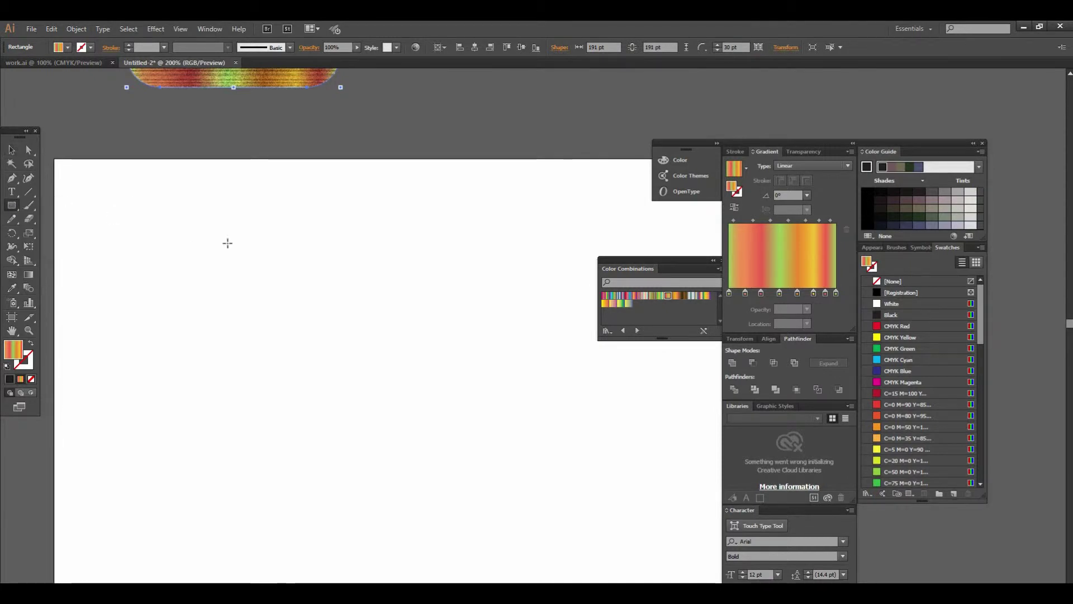
mouse_move(240, 254)
left_mouse_down()
mouse_move(383, 364)
mouse_move(444, 431)
mouse_move(445, 459)
left_mouse_up()
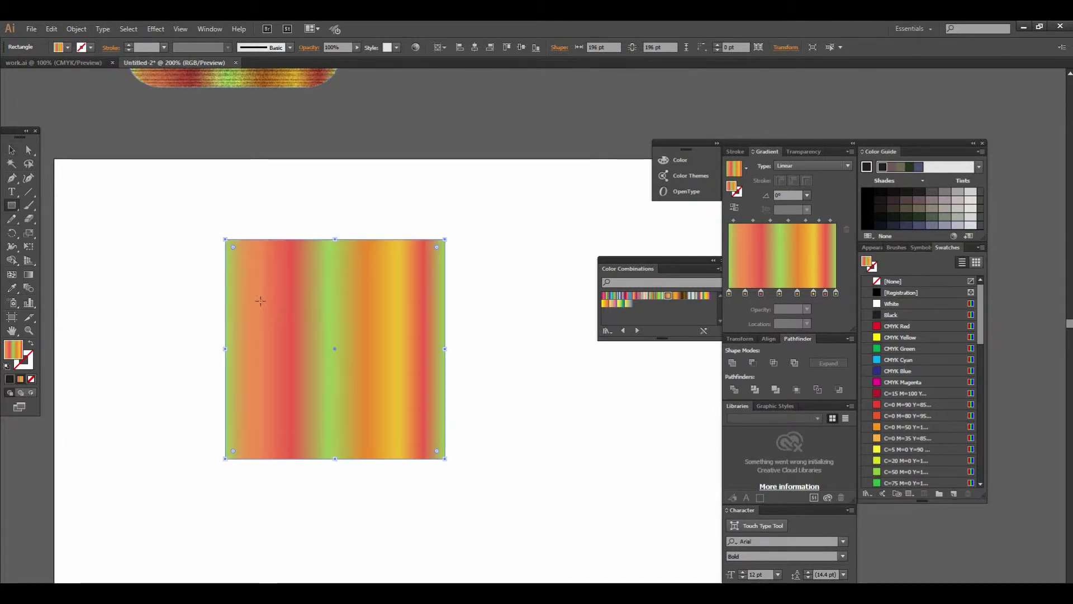
left_click(11, 150)
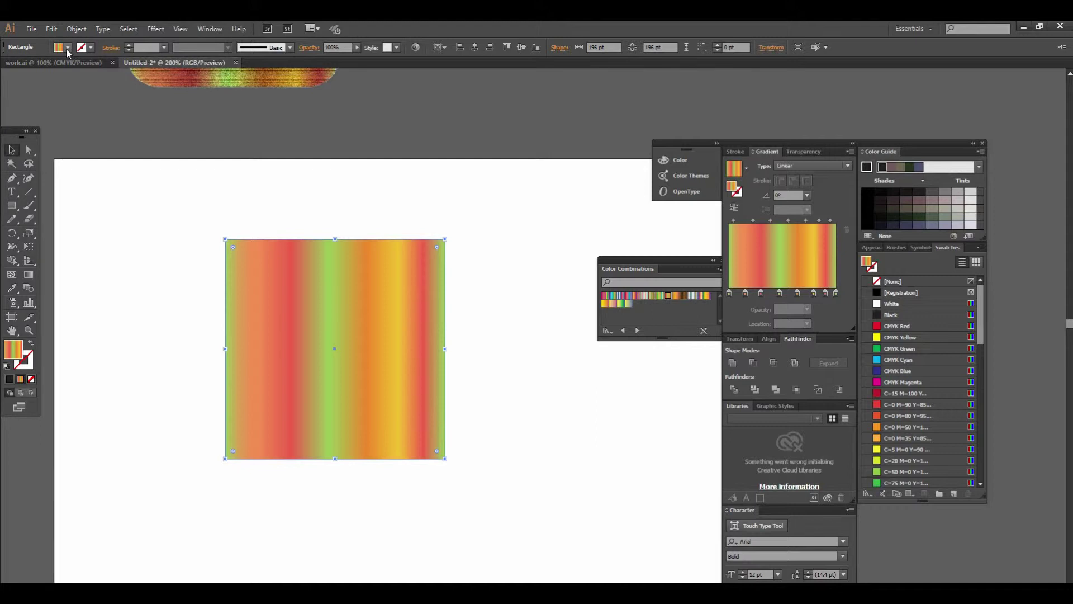
key("Delete")
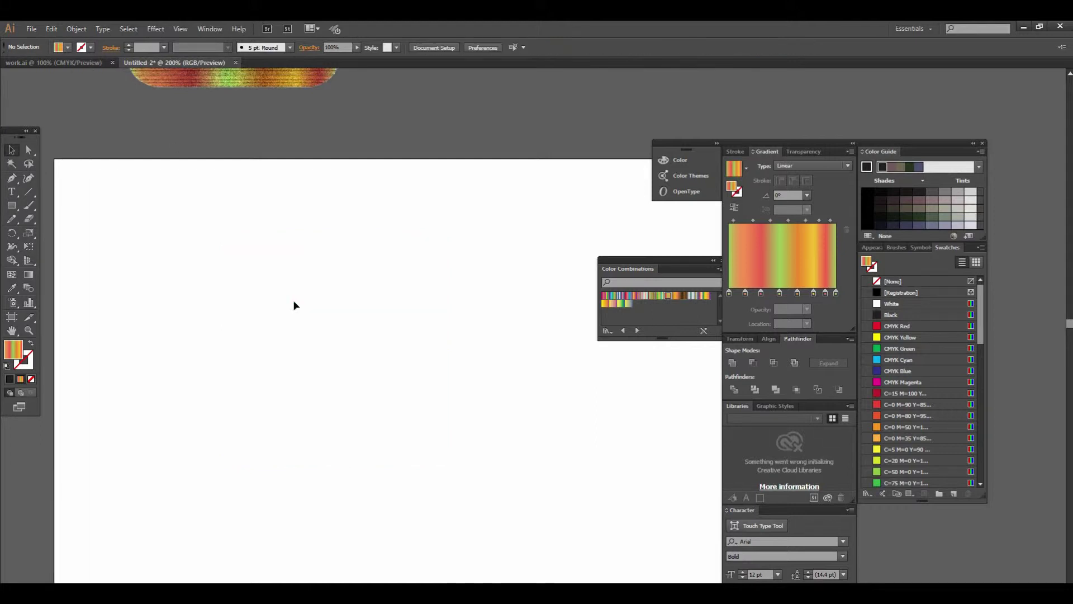
Draw a square about 203 pt wide on the upper part of the artboard
left_click(14, 209)
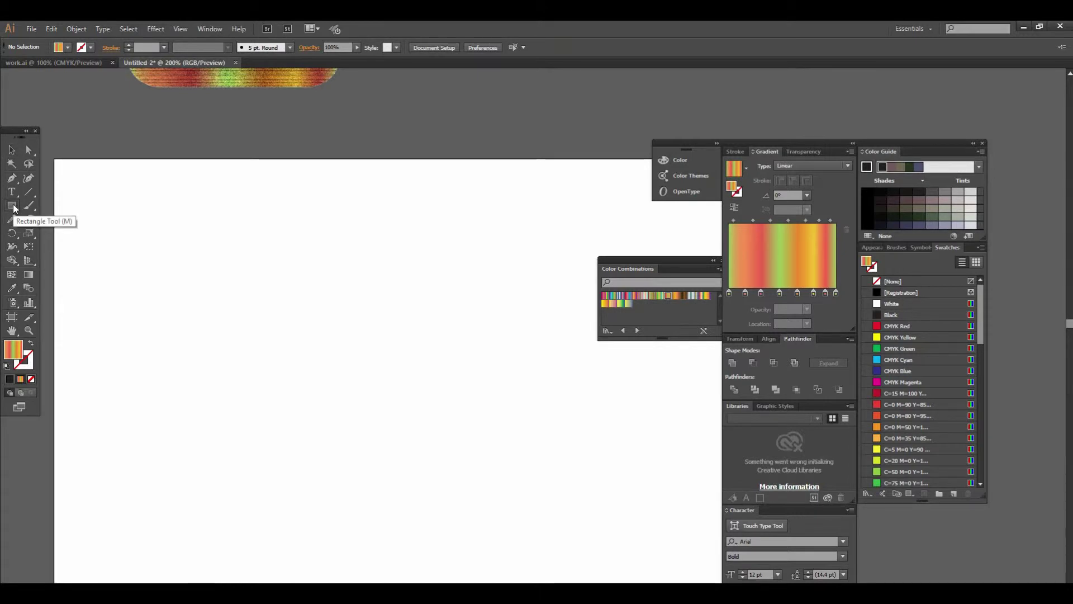
key("m")
left_click_drag(249, 262, 476, 489)
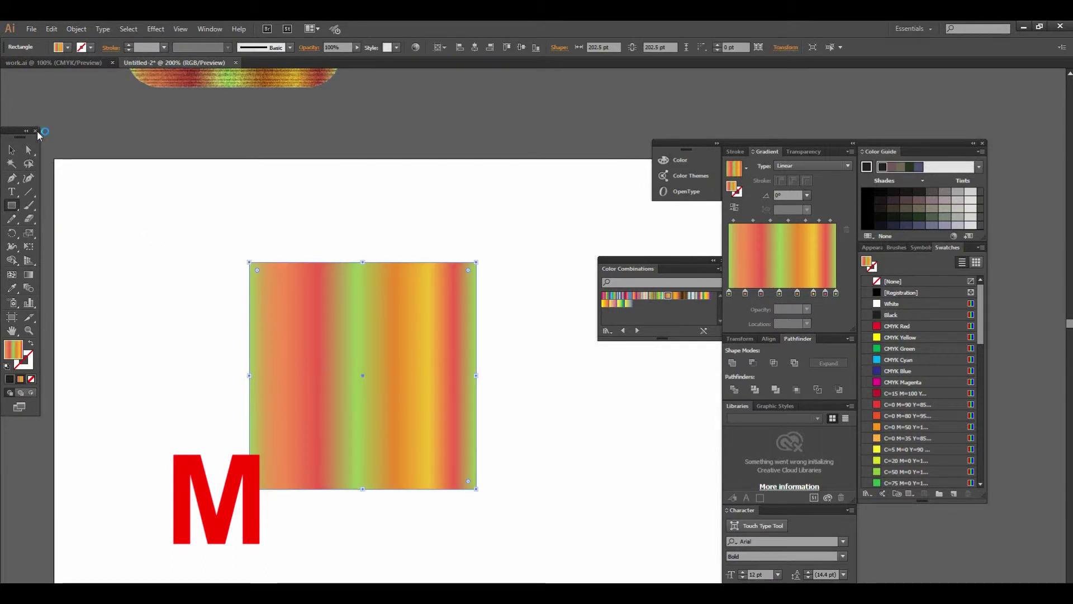
left_click(11, 150)
Give the square an Orange, Yellow, Red gradient stroke and no fill
left_click(92, 48)
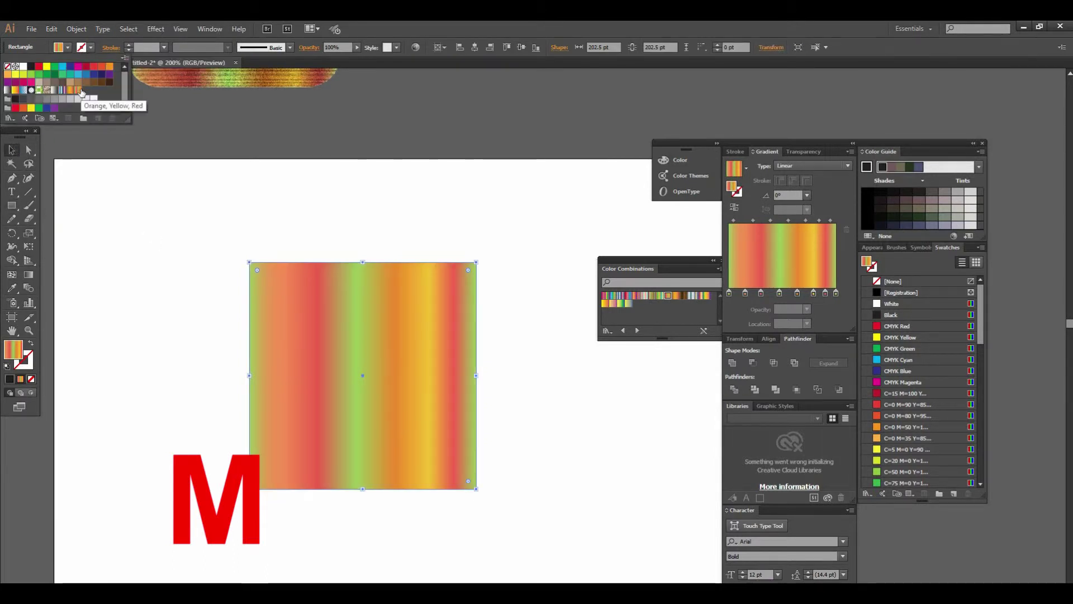
left_click(78, 90)
left_click(65, 48)
left_click(8, 66)
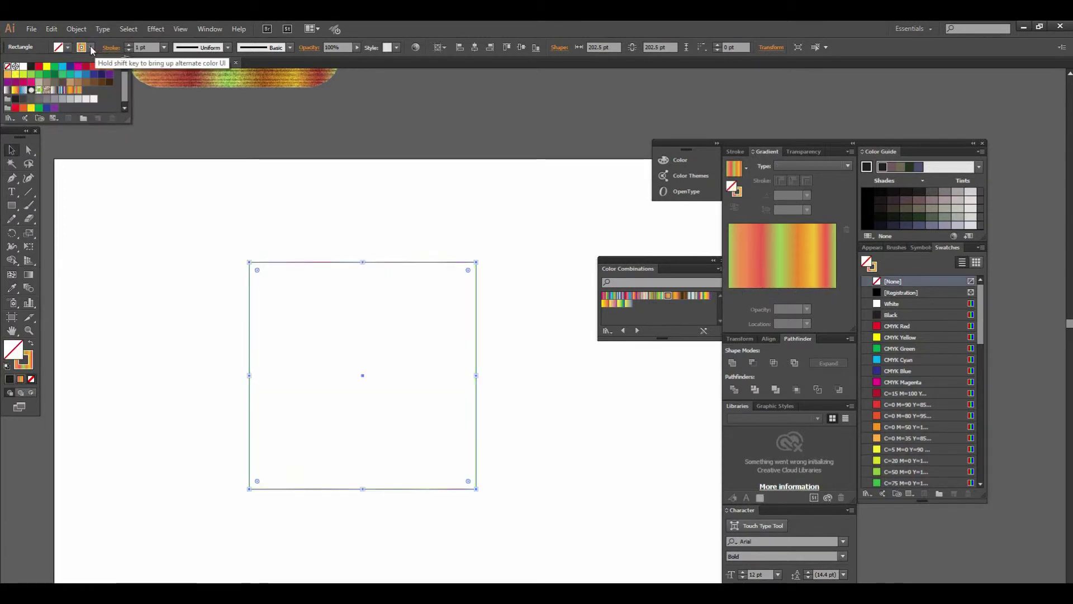
Set the square's stroke weight to 100 pt
left_click(166, 54)
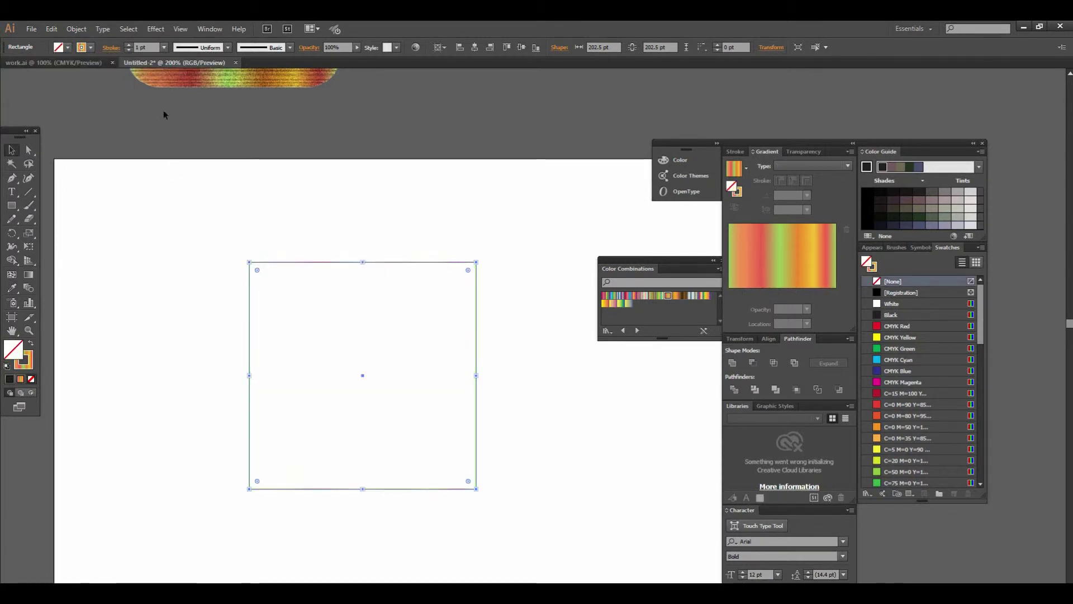
left_click(164, 47)
left_click(175, 307)
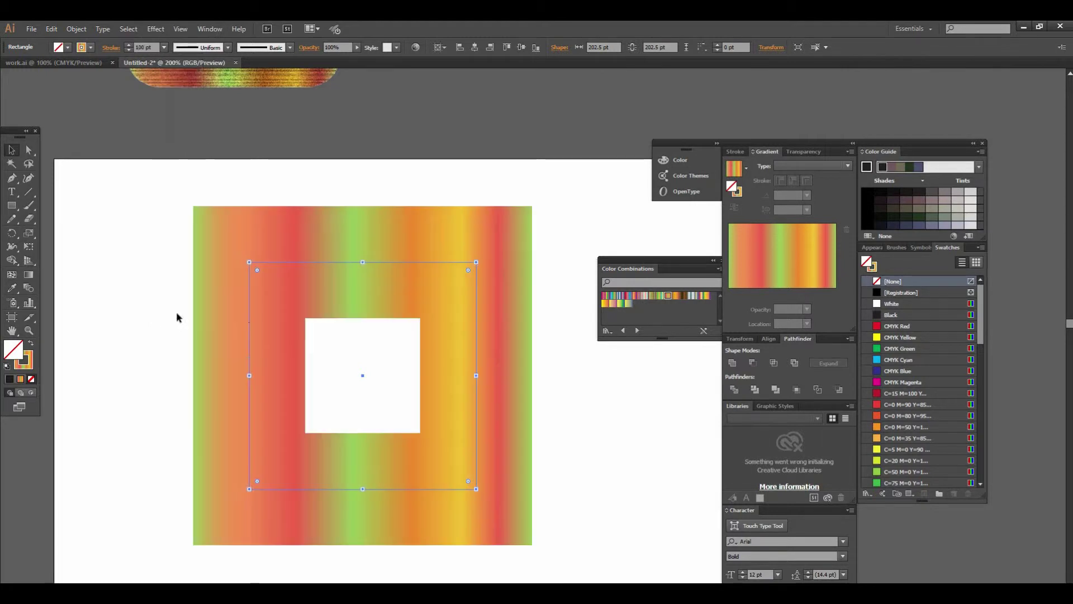
left_click(575, 415)
Apply the square's stroke gradient along the stroke
left_click(485, 333)
left_click_drag(475, 328, 535, 328)
mouse_move(470, 317)
left_mouse_down()
mouse_move(424, 311)
mouse_move(465, 315)
left_mouse_up()
left_click(471, 311, "ctrl+alt")
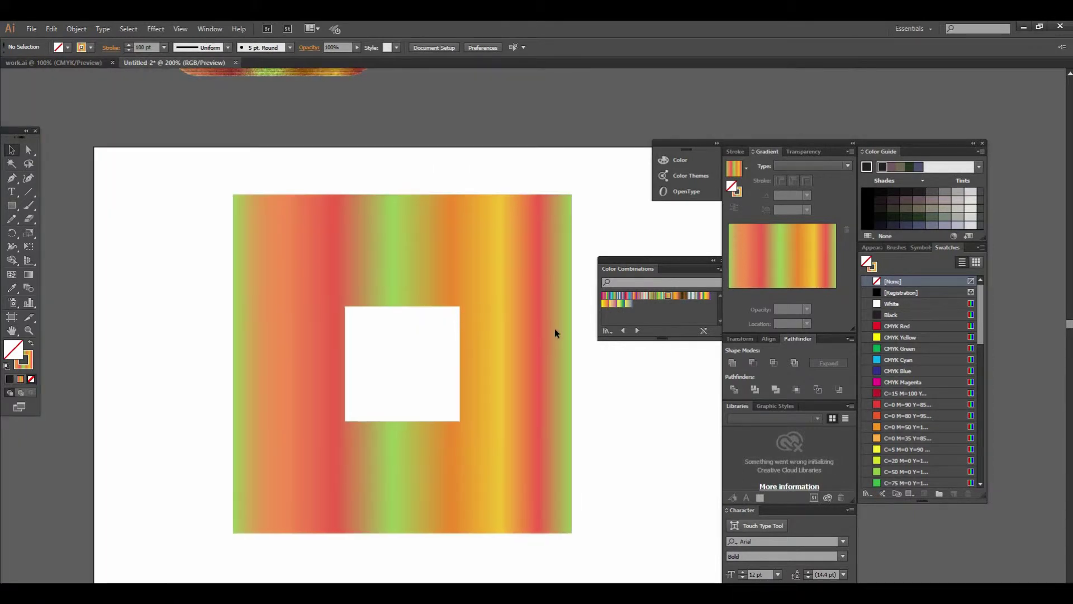
left_click_drag(364, 168, 468, 456)
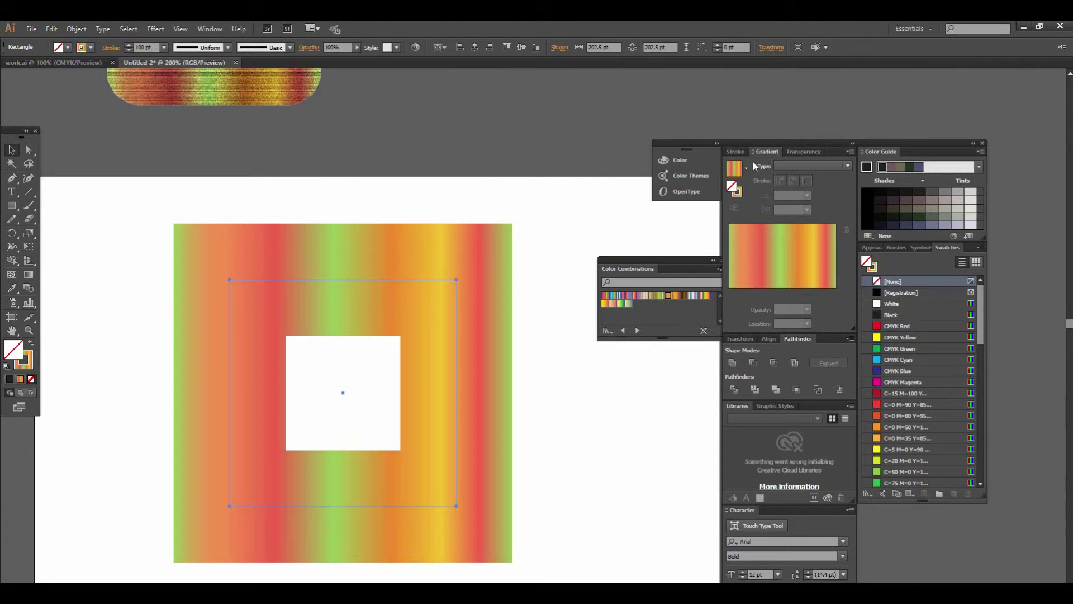
left_click(740, 190)
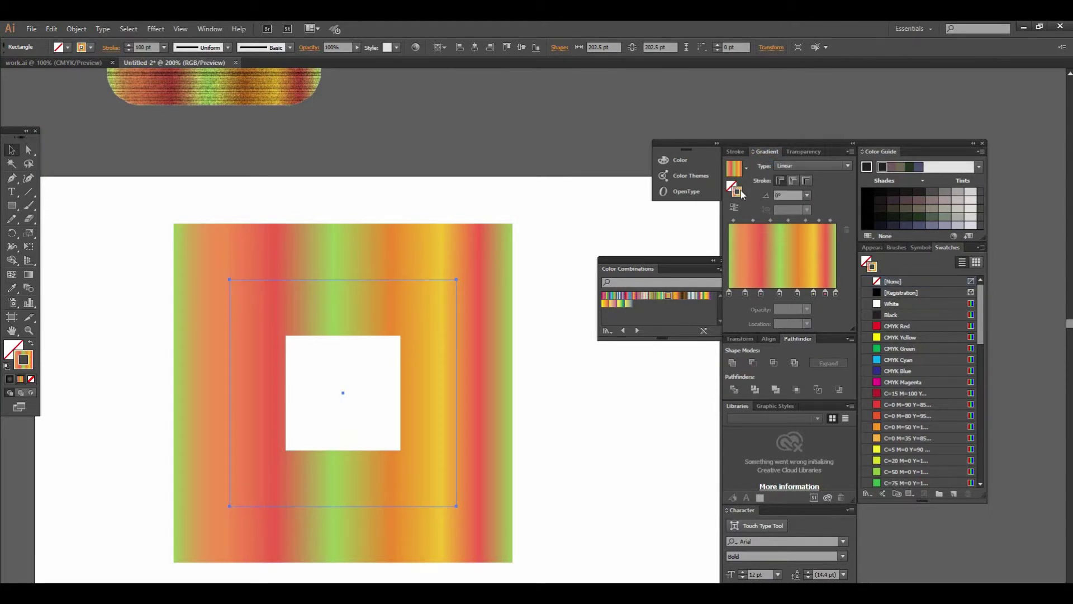
left_click(794, 180)
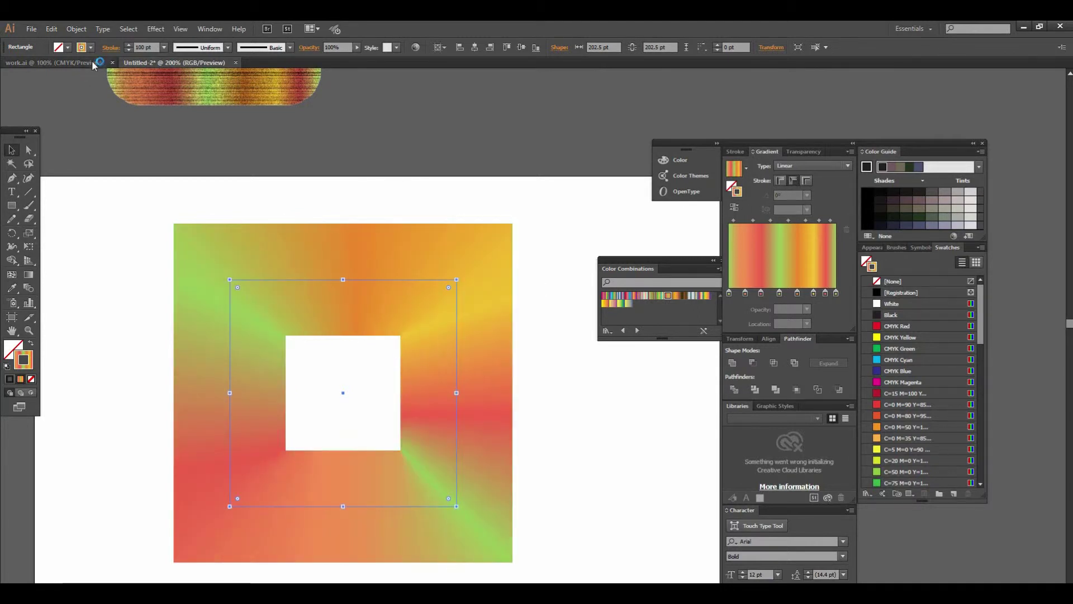
Increase the square's stroke weight to 190 pt so the stroke almost fills its centre
left_click(129, 45)
left_click(129, 45)
left_click(129, 45)
left_click(129, 45)
left_click(129, 46)
left_click(129, 45)
left_click(130, 46)
left_click(129, 45)
left_click(129, 45)
left_click(129, 45)
left_click(129, 46)
left_click(129, 45)
left_click(128, 46)
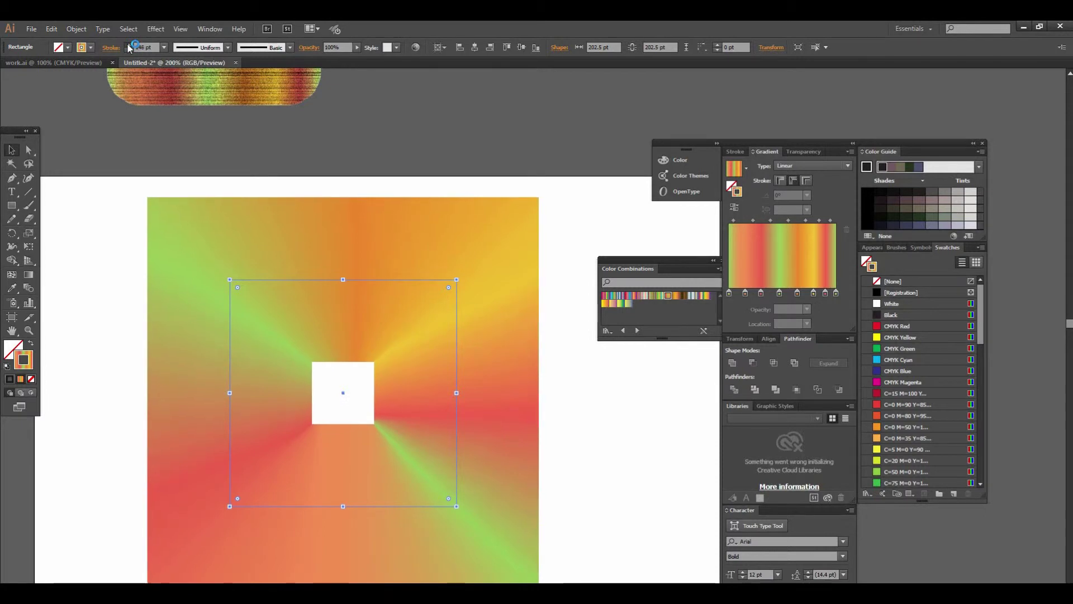
left_click(129, 45)
left_click(129, 46)
left_click(129, 45)
left_click(129, 46)
left_click(129, 46)
left_click(129, 45)
left_click(128, 46)
left_click(129, 46)
left_click(129, 46)
left_click(129, 46)
left_click(128, 46)
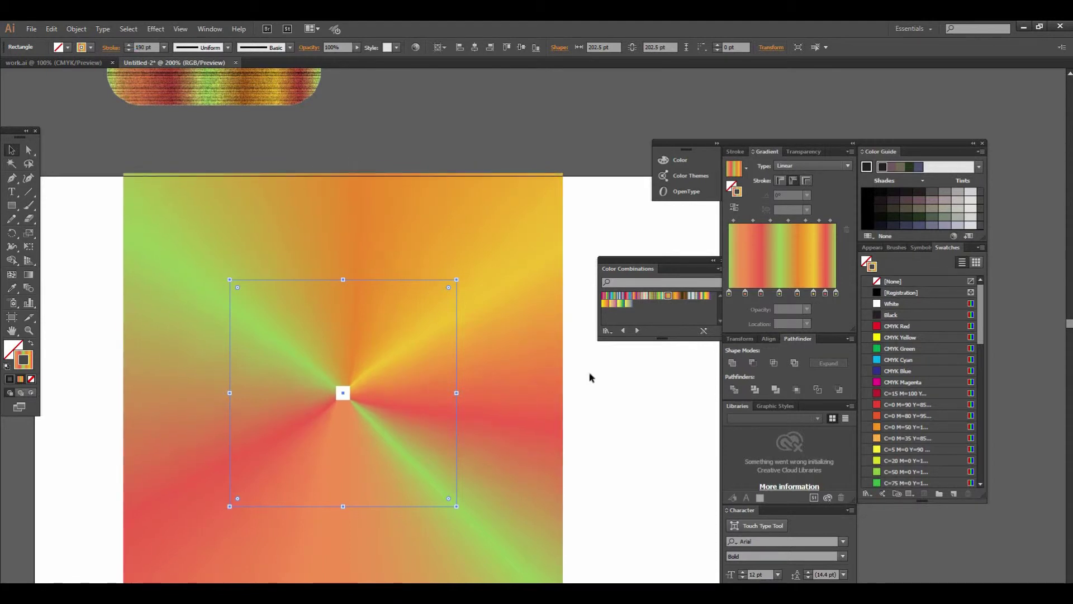
Examine the square's stroke gradient around its centre, up close and from further out
left_click(637, 489)
left_click(444, 369, "alt")
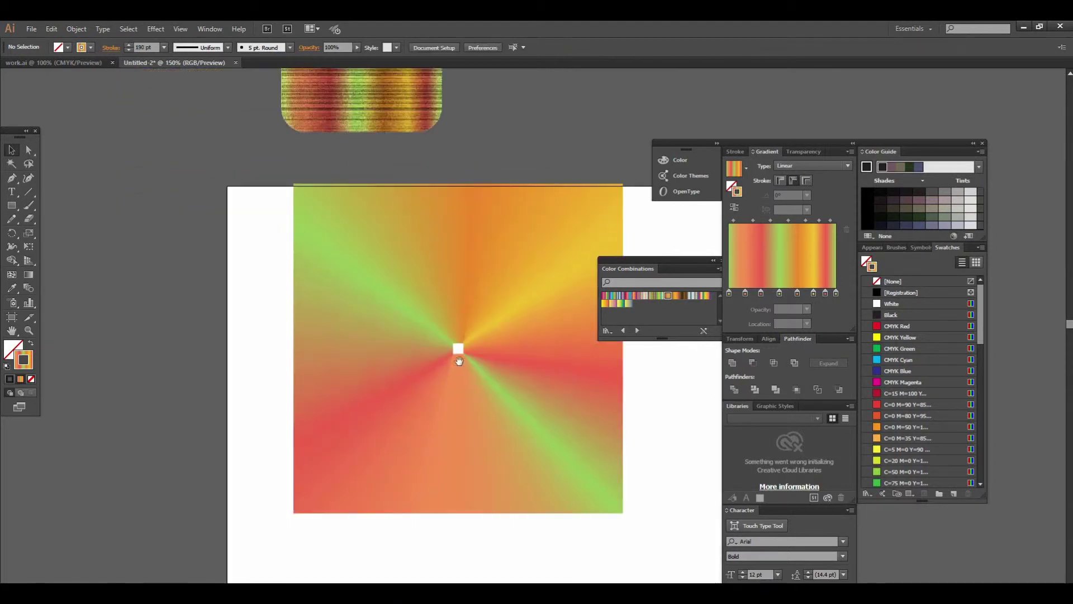
left_click(421, 321, "ctrl")
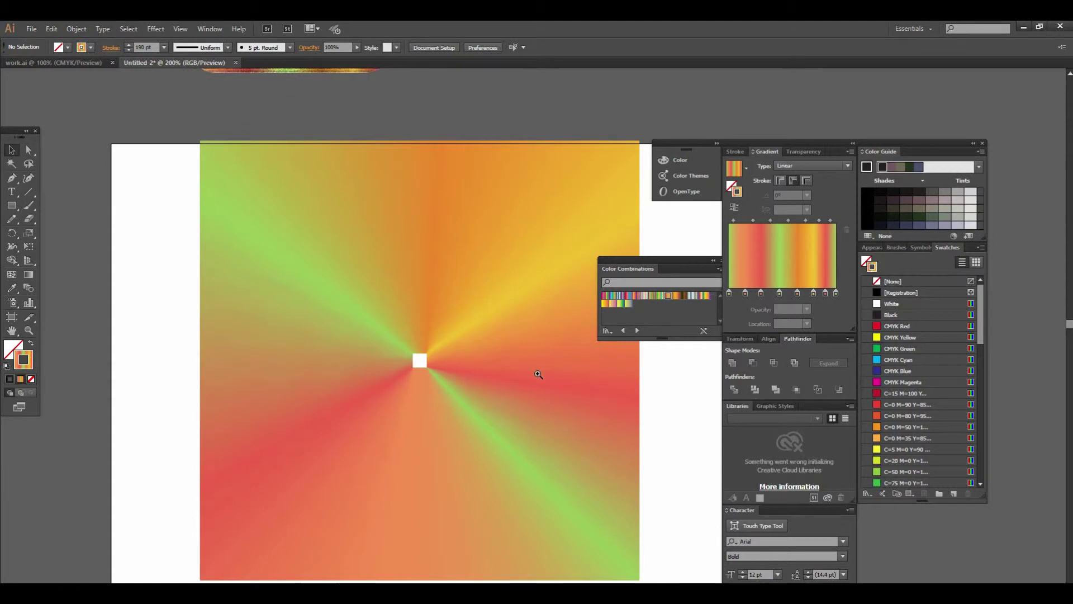
left_click(537, 372, "ctrl")
left_click_drag(508, 364, 462, 289)
left_click(505, 321, "alt")
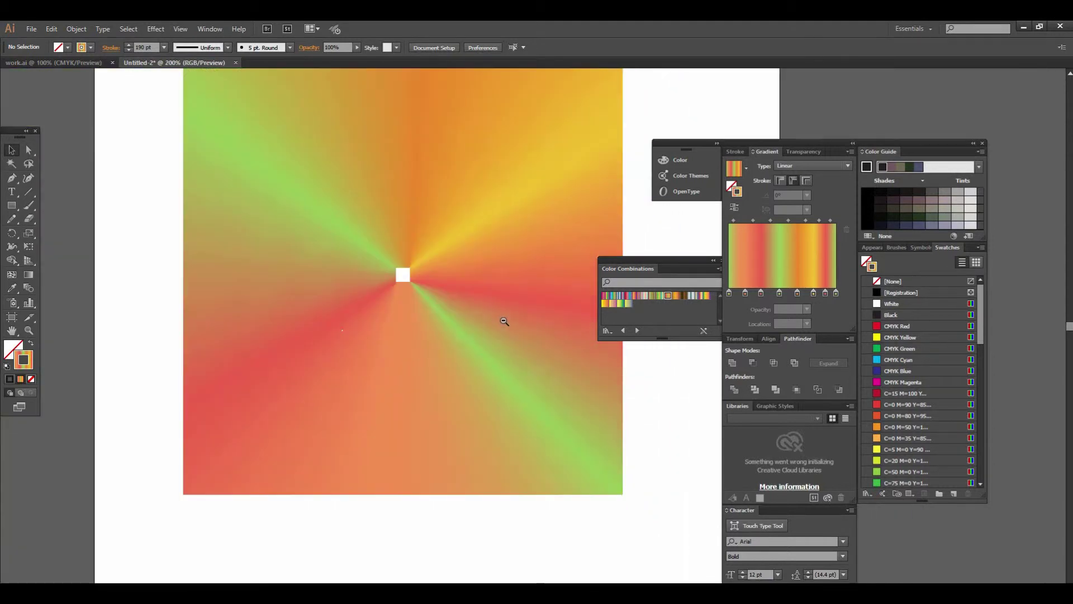
left_click(503, 316, "alt")
left_click(503, 314, "alt")
left_click(438, 330)
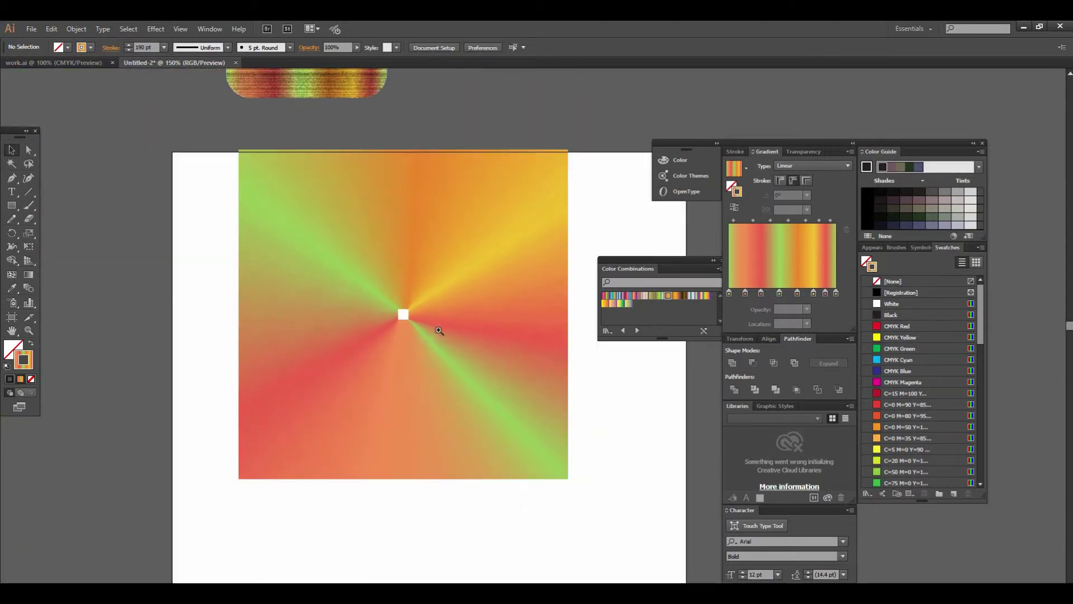
left_click_drag(482, 337, 400, 387)
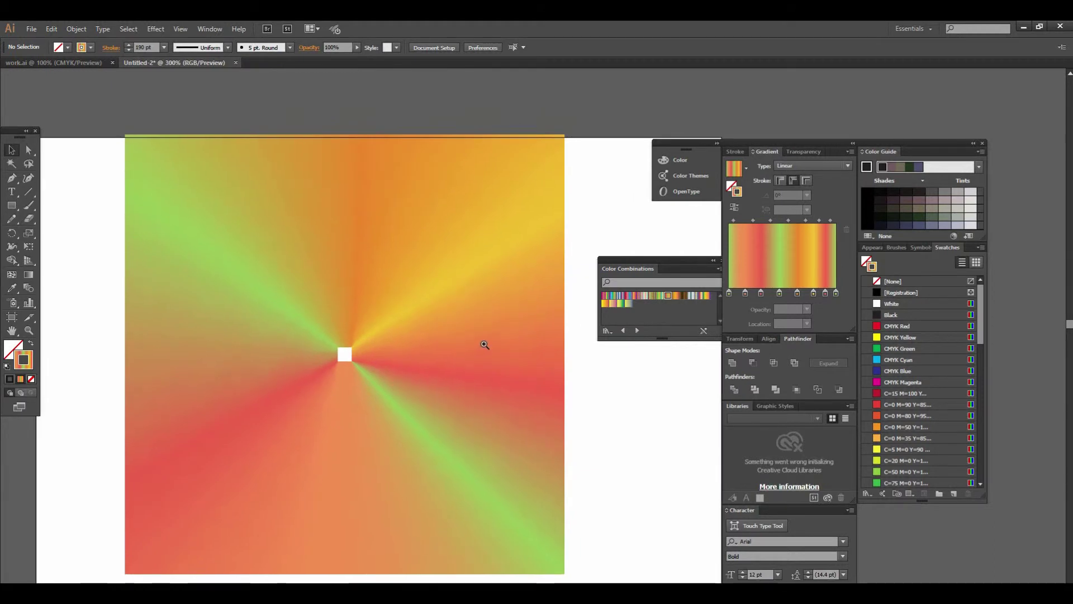
left_click(484, 345, "ctrl")
left_click(477, 347, "alt")
left_click(475, 348, "alt")
left_click_drag(542, 362, 395, 376)
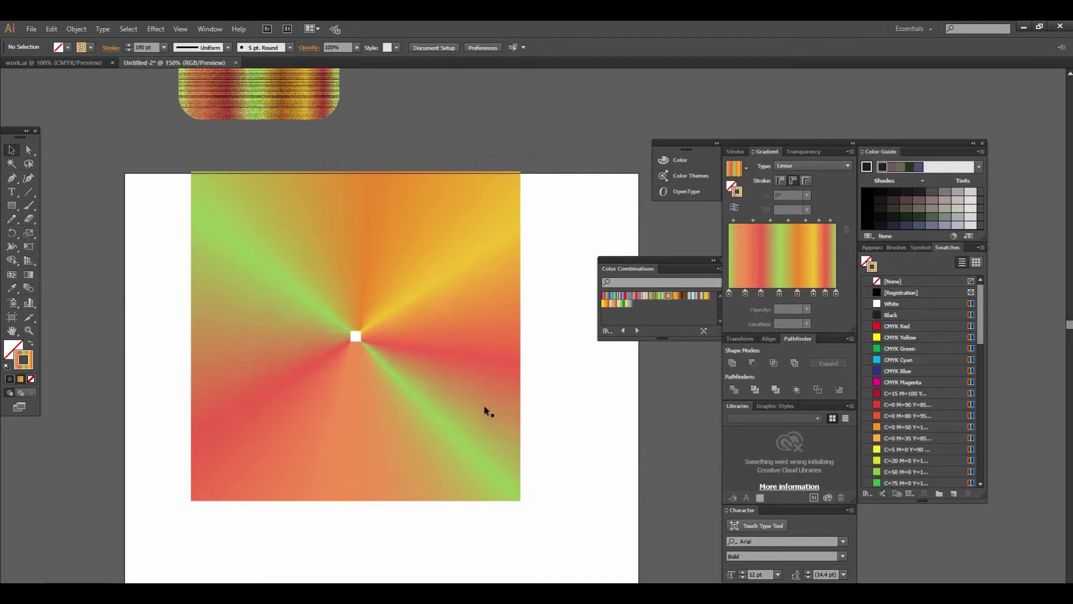
Move the gradient-stroked square off the artboard, beyond its upper left corner
key("ctrl+minus")
left_click_drag(503, 342, 434, 333)
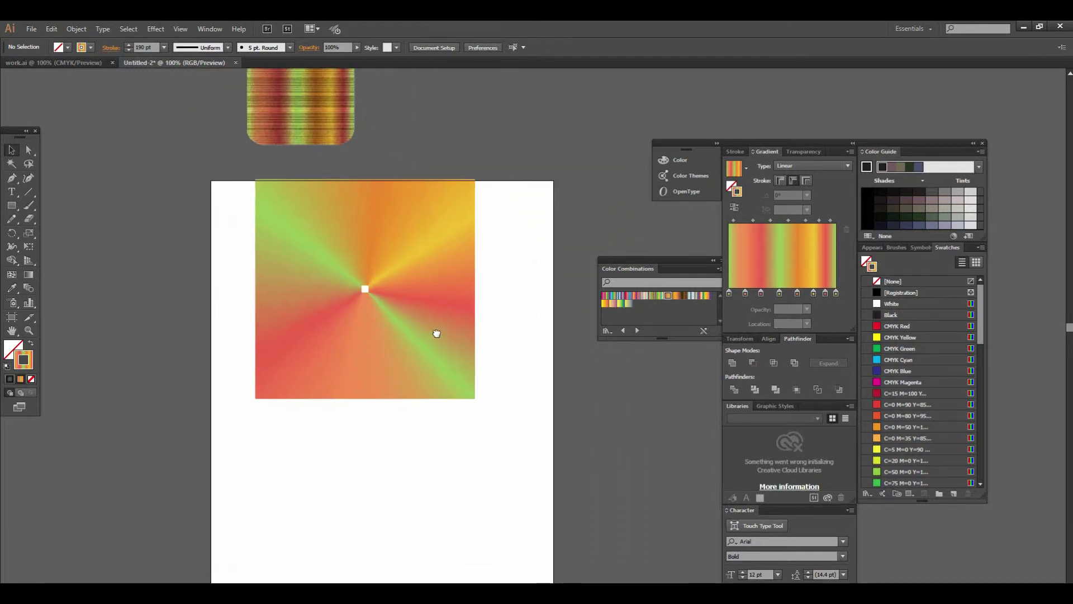
left_click_drag(312, 301, 447, 407)
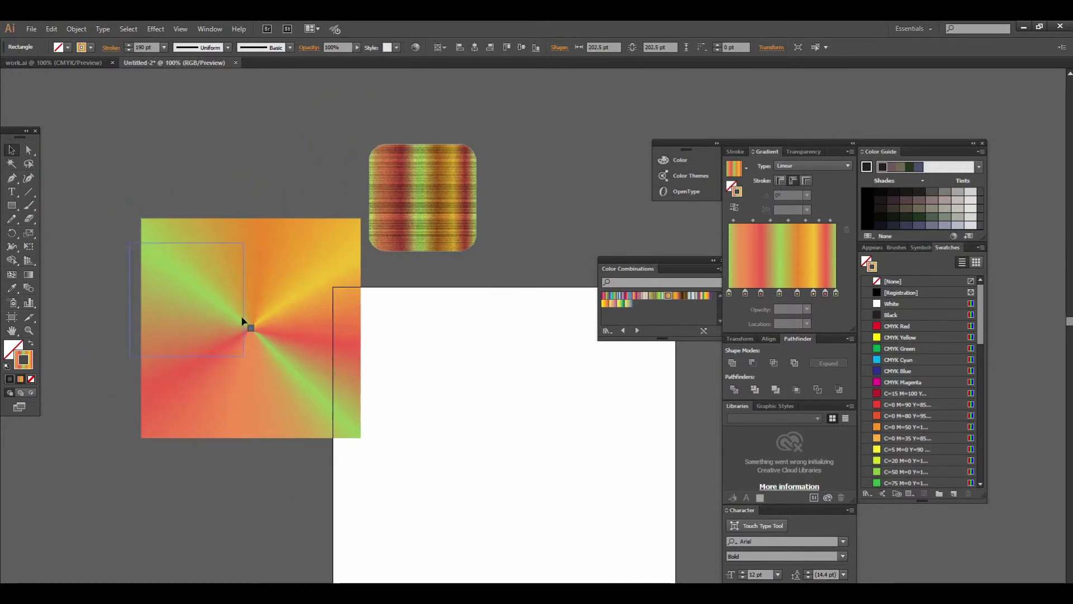
left_click_drag(242, 319, 107, 246)
left_click(421, 391)
Draw a wide rectangle about 429 by 115 pt on the upper part of the artboard
left_click_drag(421, 391, 431, 359)
key("ctrl+plus")
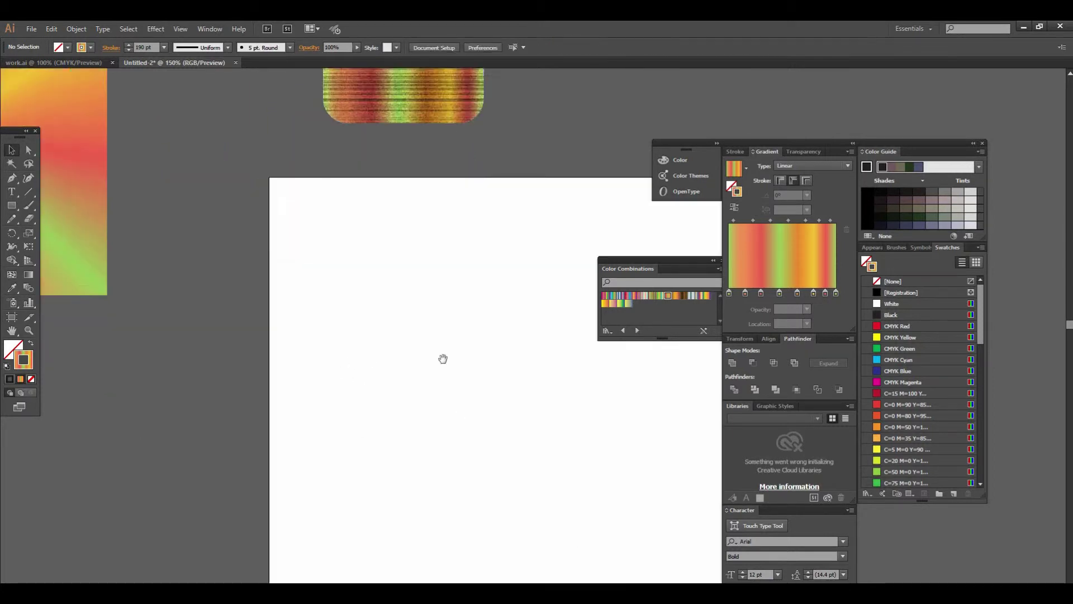
left_click_drag(11, 205, 61, 203)
left_click_drag(362, 305, 653, 359)
left_click(11, 150)
Remove the wide rectangle's stroke and fill it with the multicolour gradient swatch
left_click(91, 47)
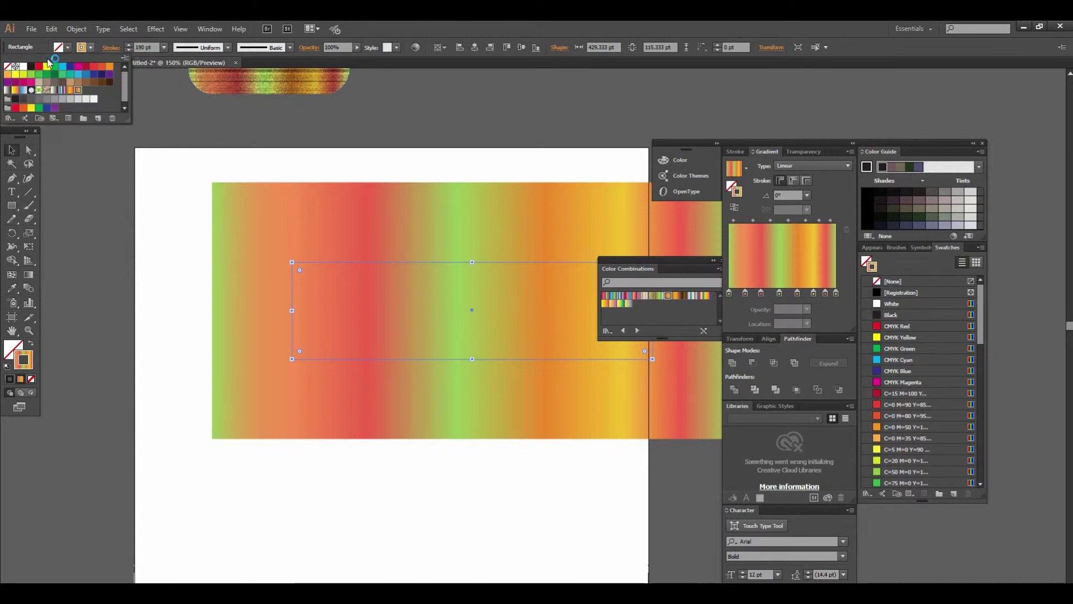
left_click(8, 66)
left_click(68, 48)
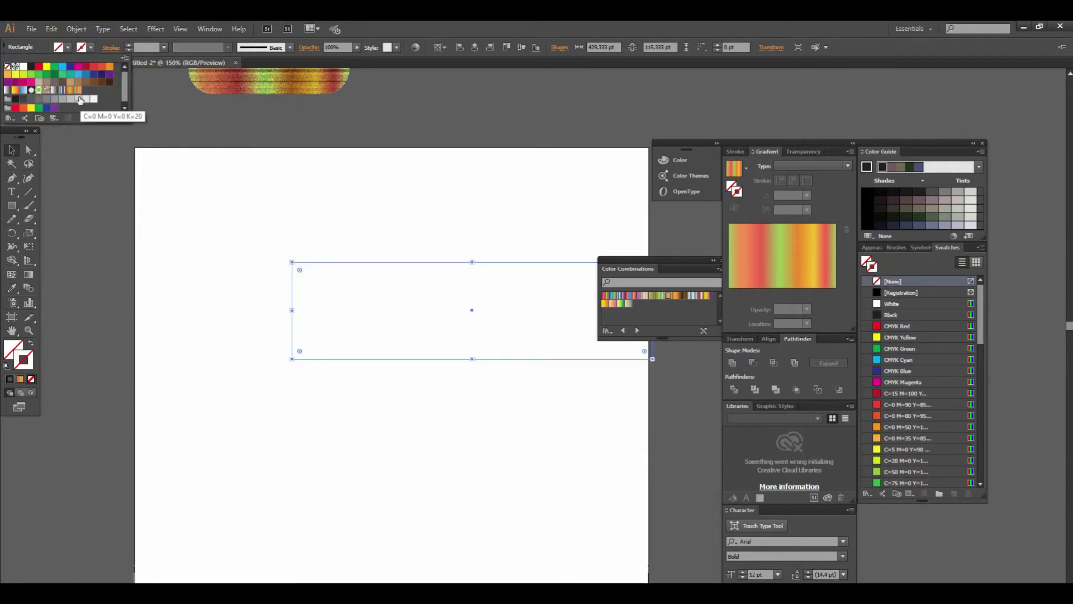
left_click(78, 89)
left_click(436, 438)
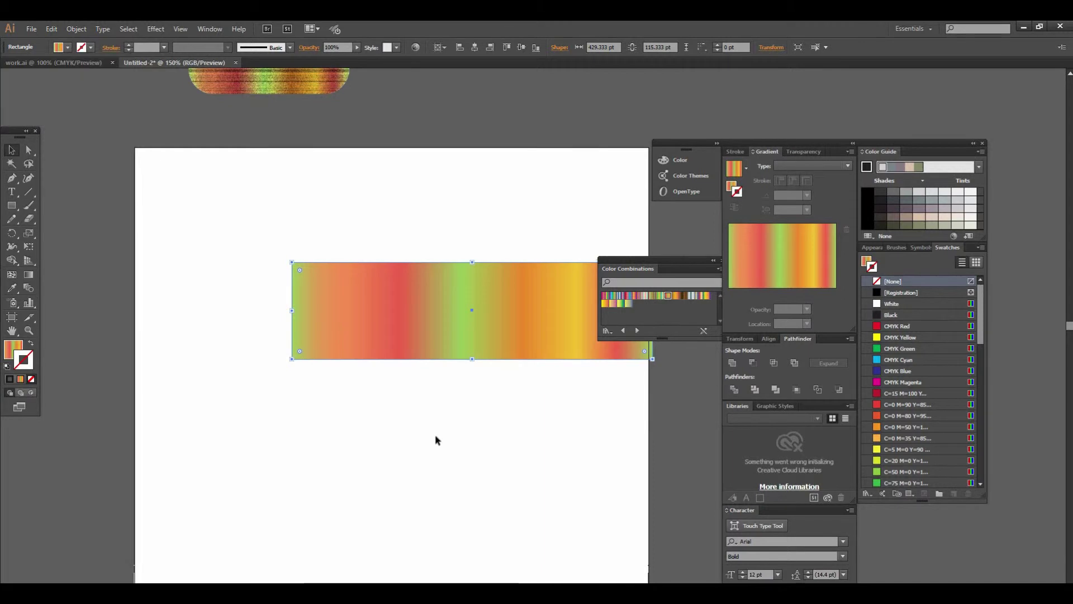
Enlarge the gradient rectangle about its centre to about 815 by 219 pt
left_click(466, 349, "ctrl+alt")
left_click(467, 349, "ctrl+alt")
left_click_drag(508, 340, 279, 399)
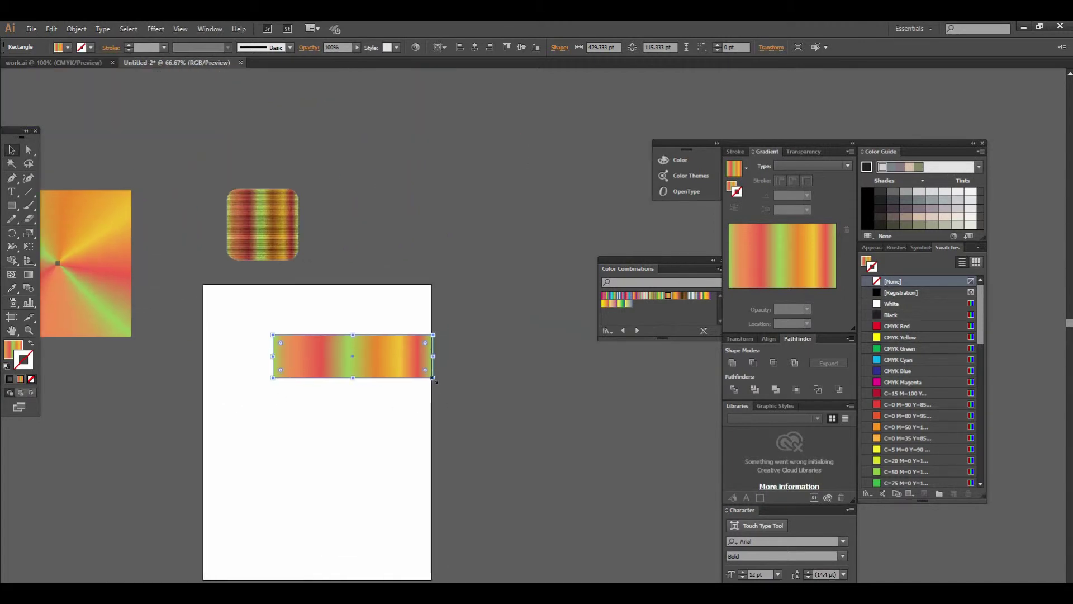
left_click_drag(434, 379, 498, 406)
left_click(428, 475)
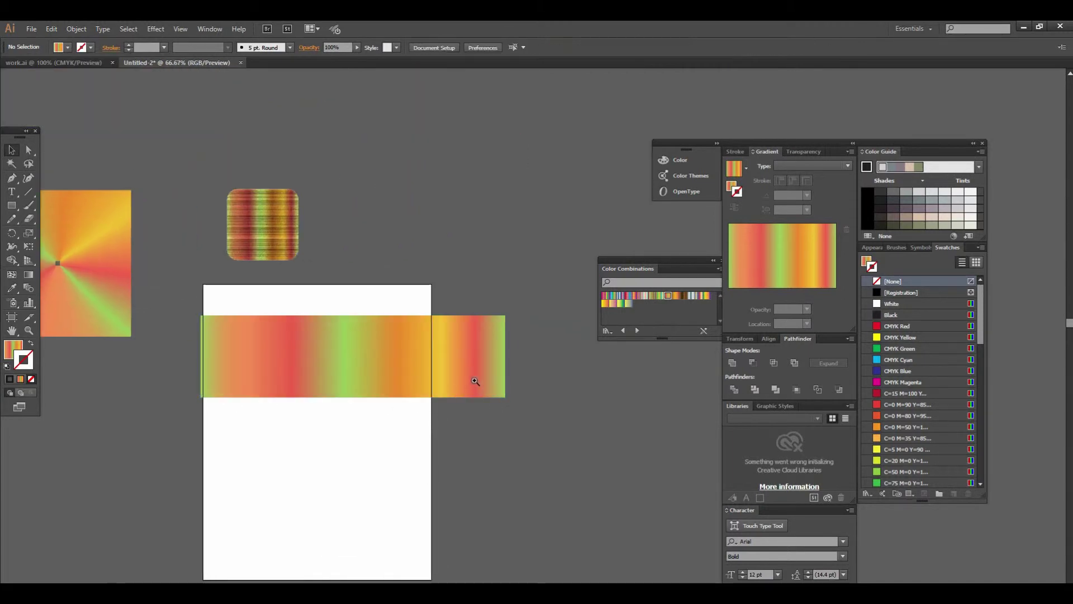
Add the text "Artistic mentor" on the left part of the gradient rectangle
left_click(474, 379, "ctrl")
left_click(475, 378, "ctrl")
left_click_drag(450, 356, 494, 501)
left_click(11, 191)
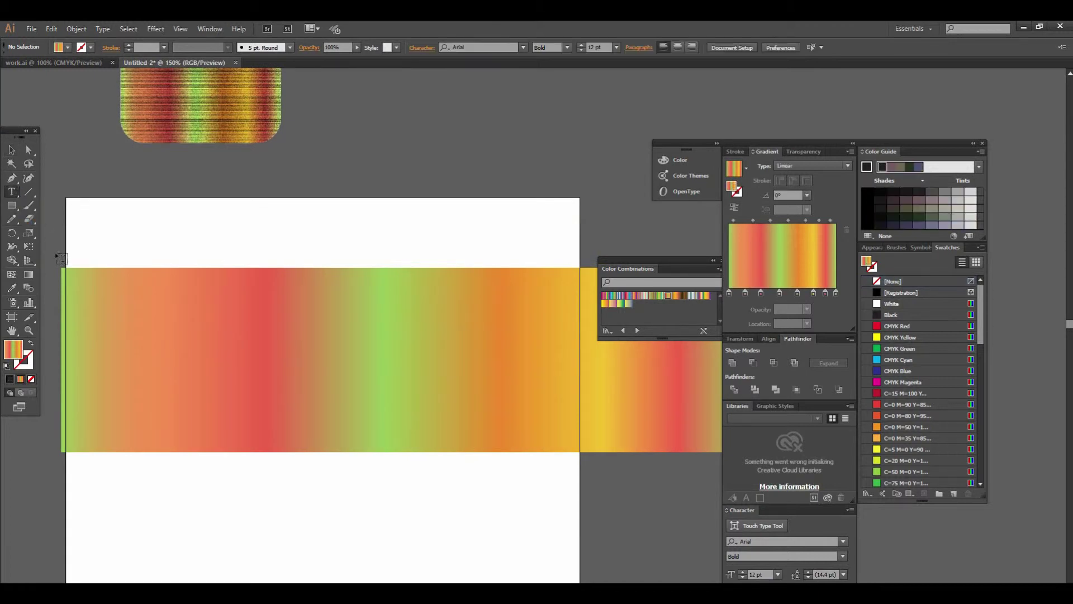
left_click(126, 373)
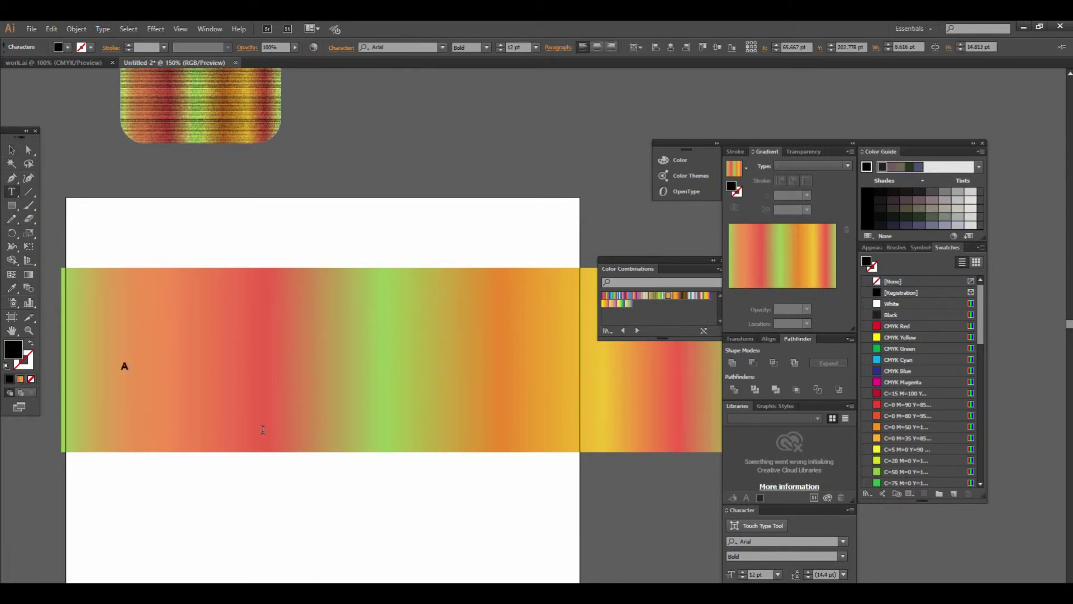
type("Artistic mentor")
key("Escape")
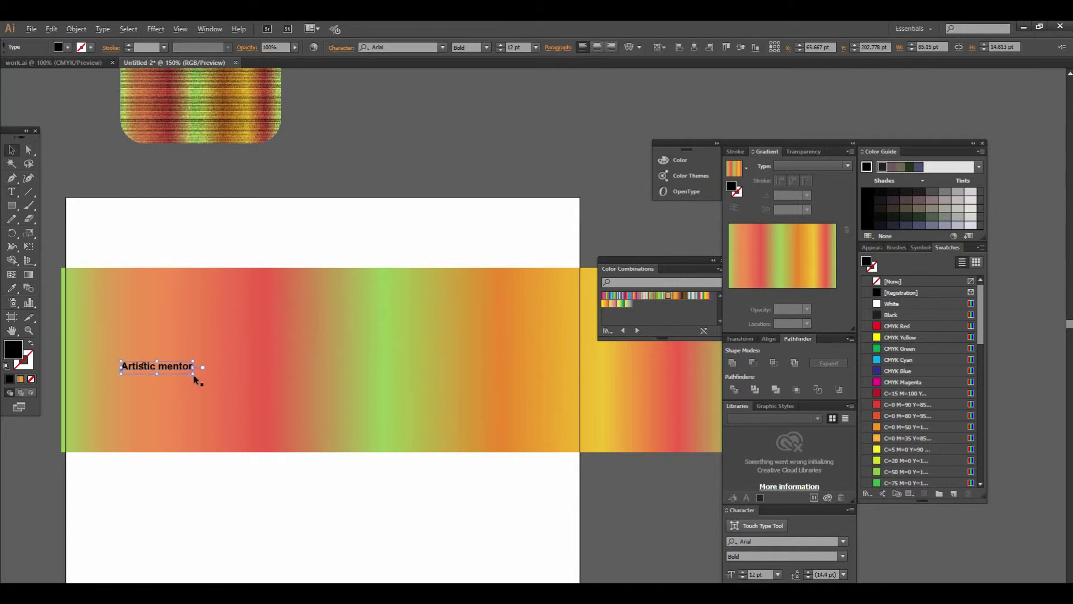
Enlarge the "Artistic mentor" text to a font size of about 57 pt
left_click_drag(194, 374, 330, 378)
left_click(369, 487)
scroll(442, 404, "left", 2)
Make a clipping mask from the "Artistic mentor" text and the gradient rectangle behind it
left_click(441, 391)
left_click_drag(345, 214, 501, 510)
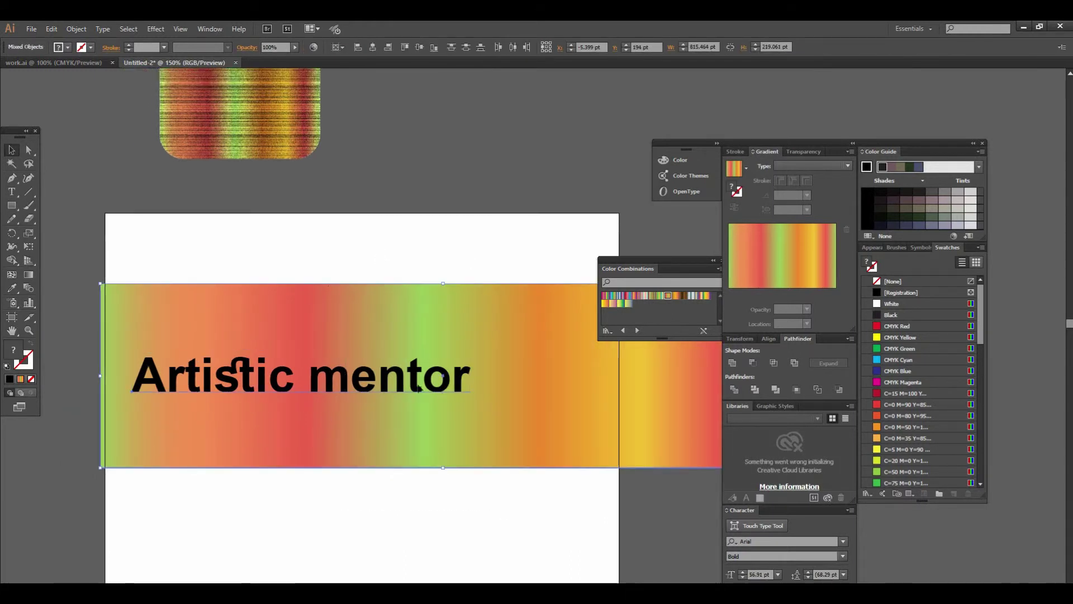
right_click(362, 369)
left_click(411, 436)
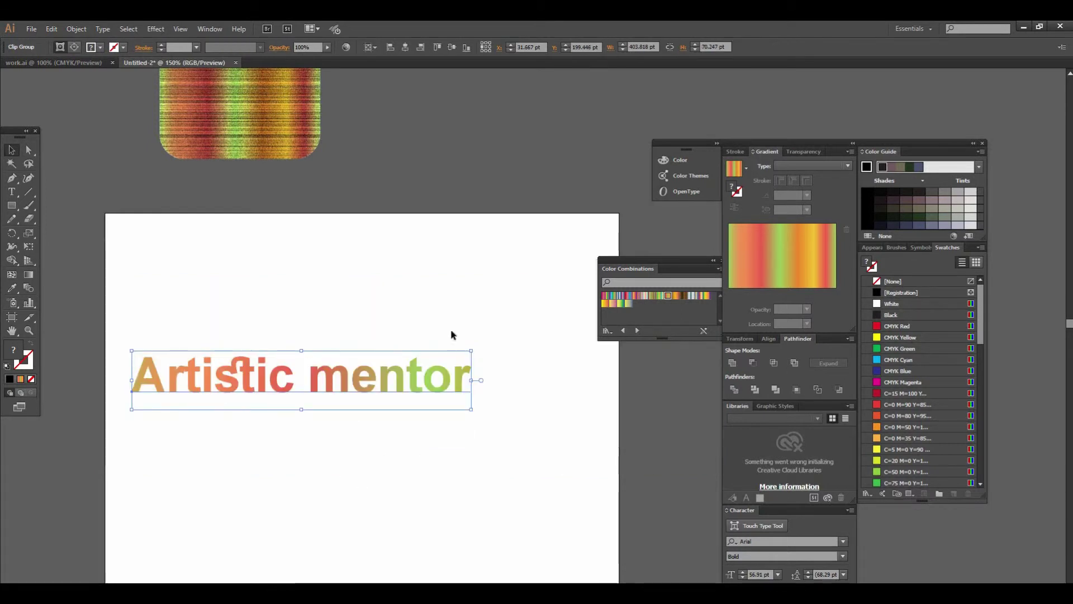
Undo the clipping mask and move the "Artistic mentor" text right, towards the middle of the gradient rectangle
left_click(452, 482)
key("ctrl+z")
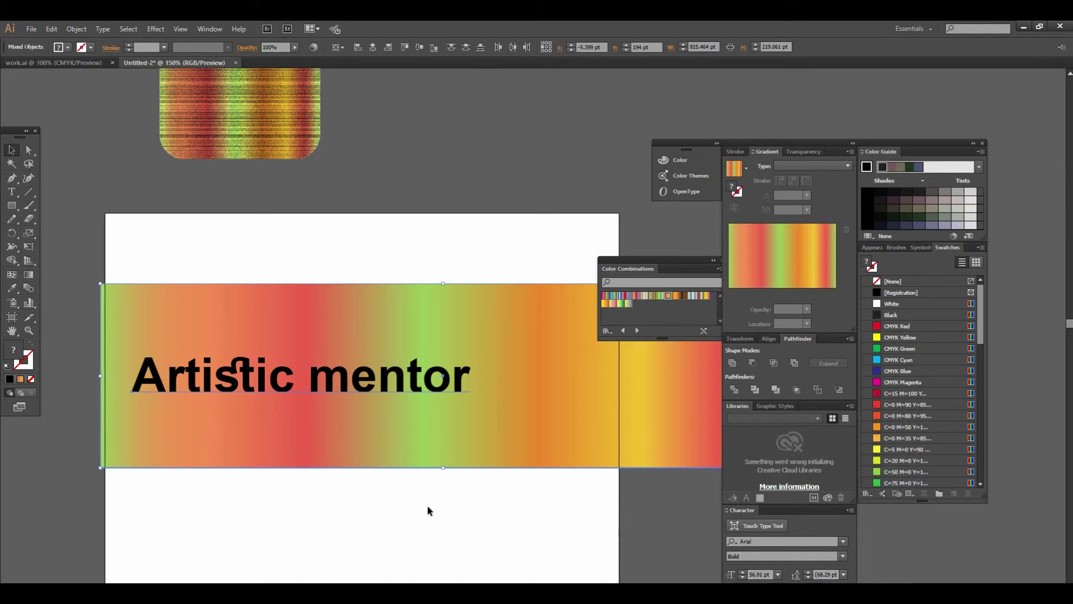
left_click_drag(402, 384, 556, 392)
Select the repositioned text together with the gradient rectangle behind it and make a clipping mask from them
left_click_drag(312, 260, 430, 569)
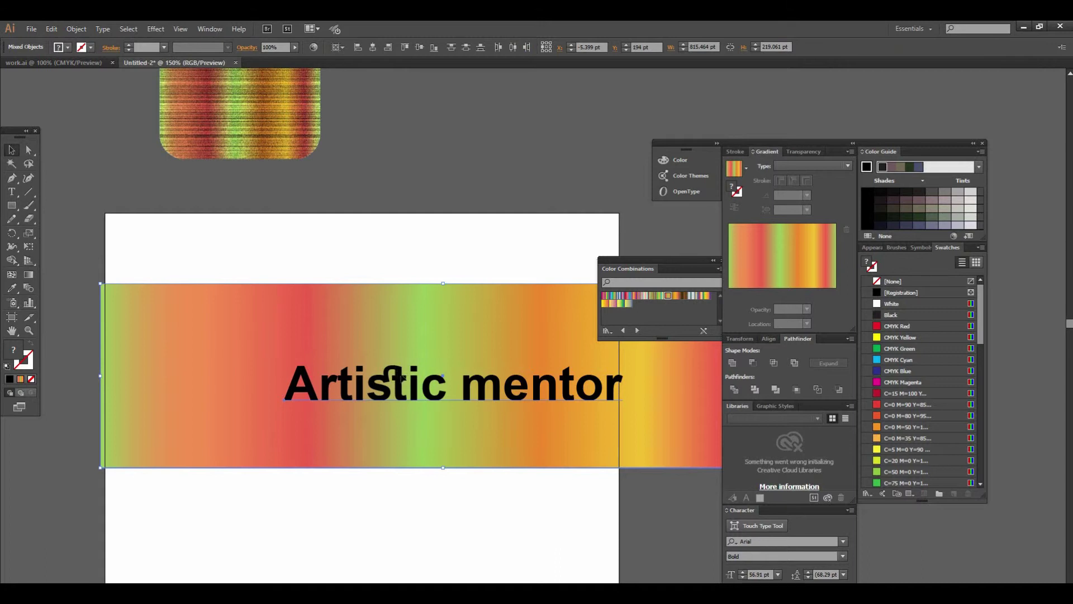
right_click(397, 384)
left_click(444, 445)
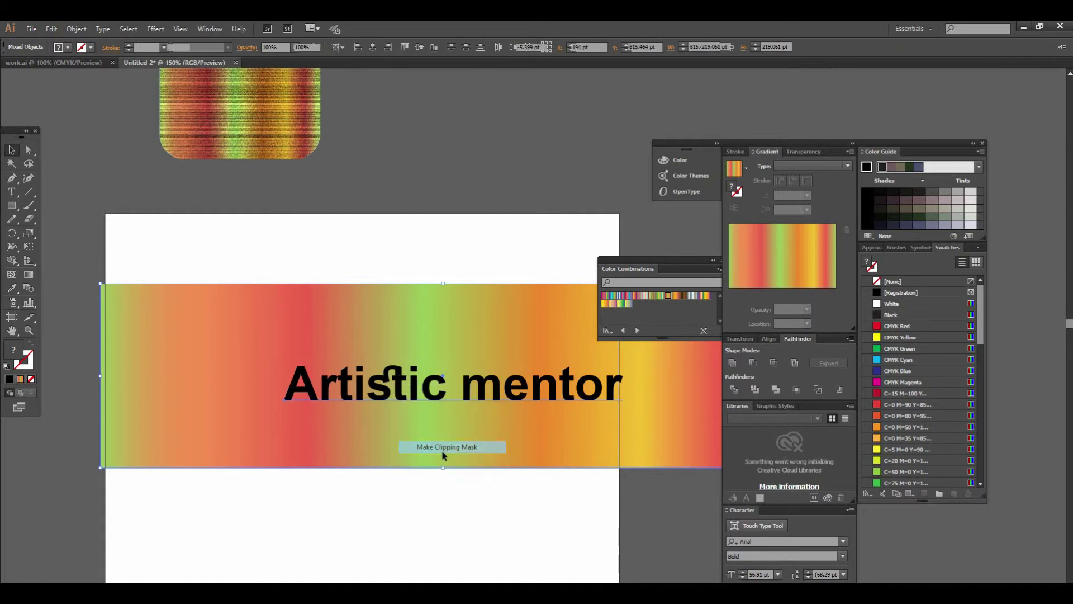
left_click(444, 526)
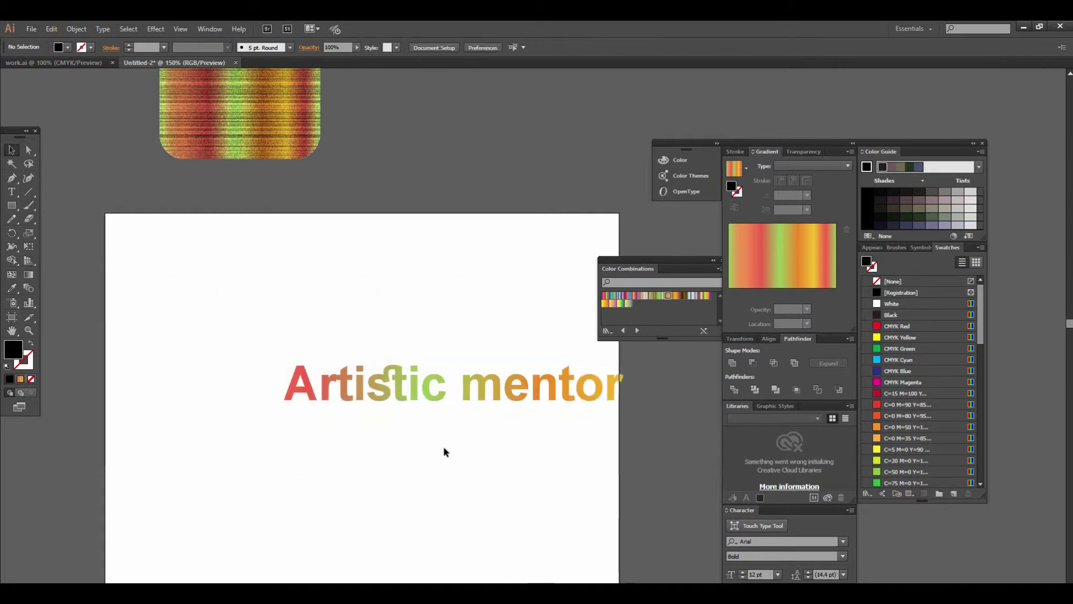
Edit the live text inside the clip group to read "Artistic mentor jd", then leave isolation mode
double_click(452, 384)
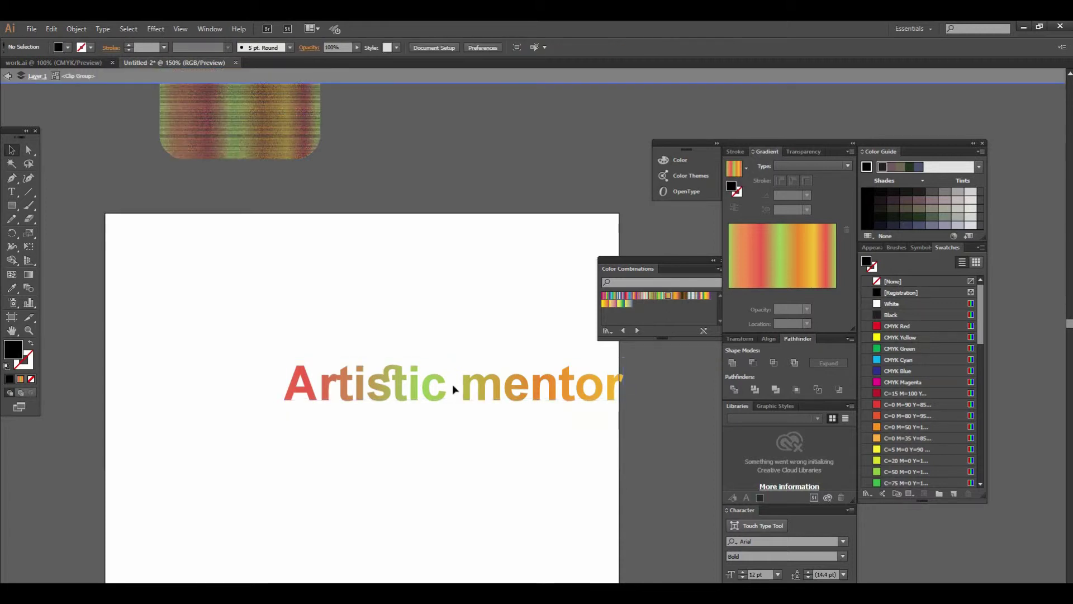
double_click(453, 386)
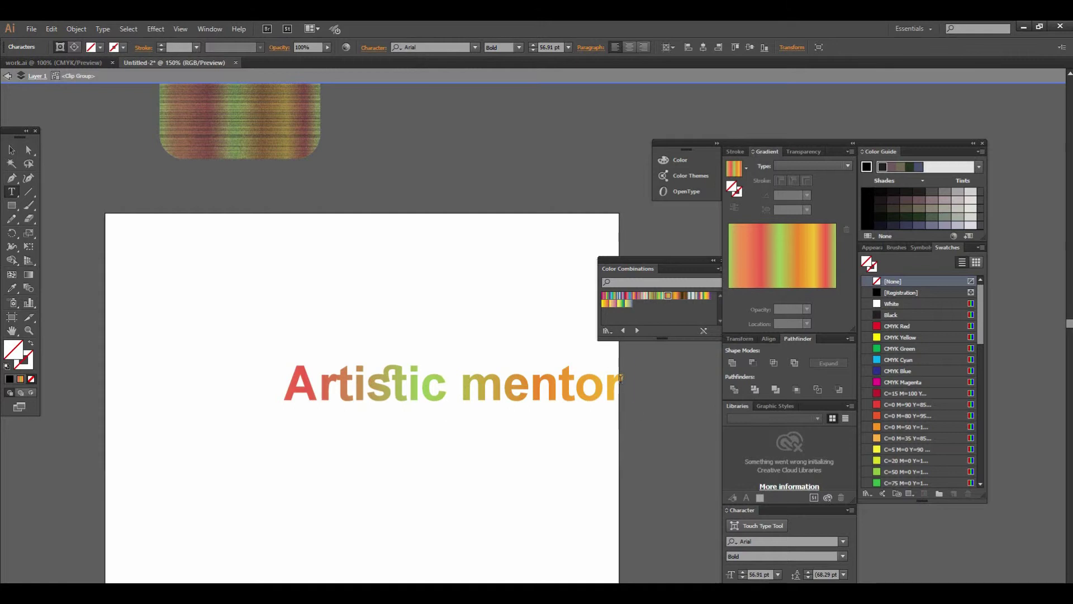
left_click(621, 379)
type("jd")
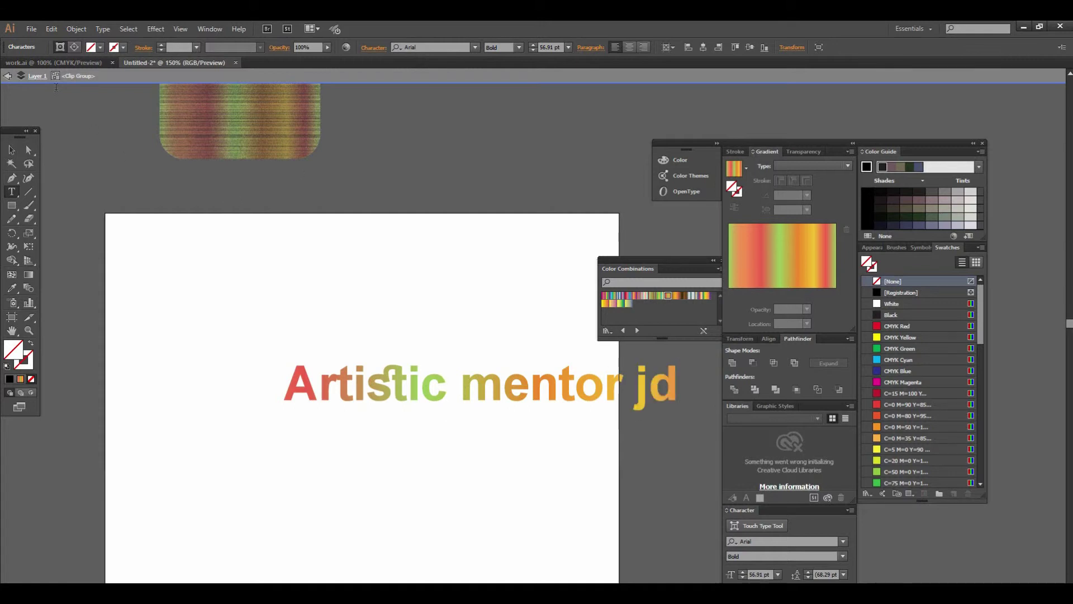
left_click(8, 75)
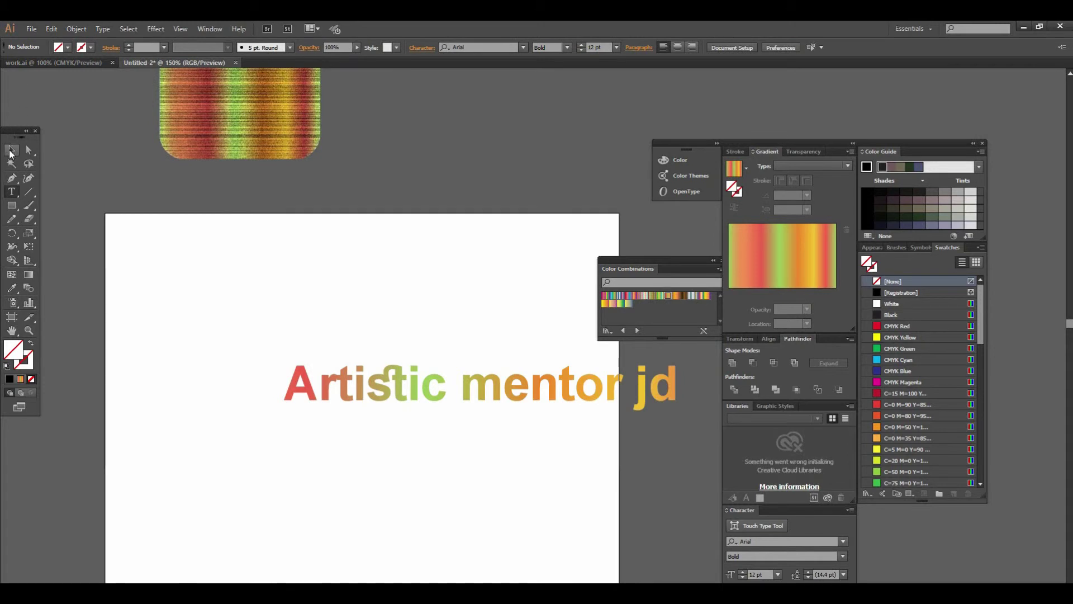
Move the gradient-filled "Artistic mentor jd" text slightly left on the artboard
left_click(11, 150)
left_click_drag(540, 440, 449, 441)
left_click_drag(347, 389, 314, 385)
left_click_drag(360, 426, 498, 395)
left_click_drag(449, 420, 362, 491)
left_click(448, 328, "ctrl+alt")
left_click_drag(506, 354, 444, 372)
left_click(498, 355, "ctrl+alt")
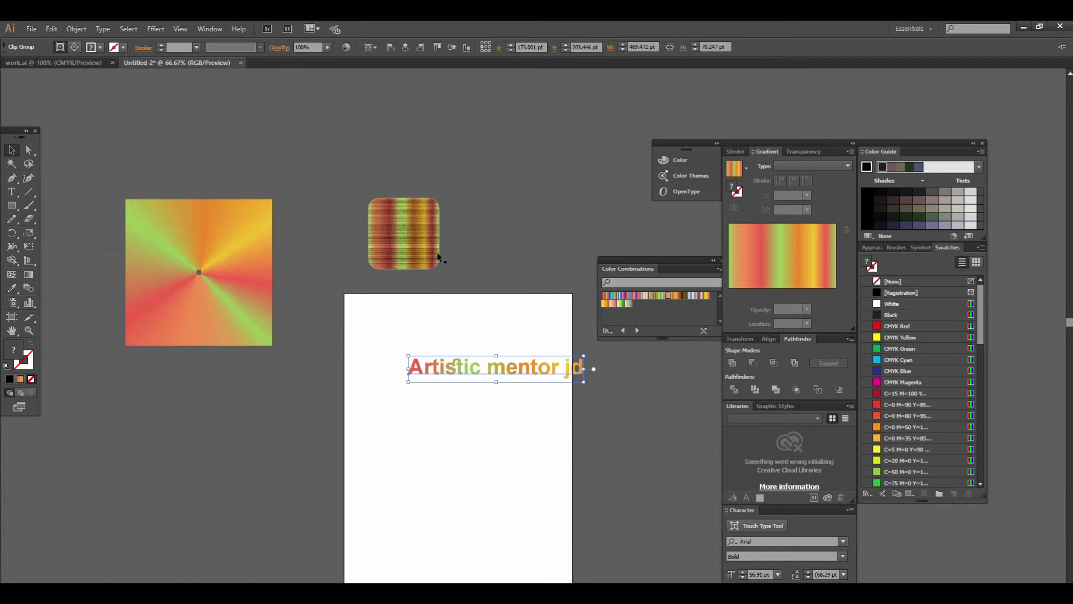
Spread the artwork out by moving the textured rounded square up and right, and the conical-gradient square and the text left
left_click_drag(403, 234, 487, 155)
left_click_drag(233, 276, 155, 303)
left_click_drag(455, 371, 337, 392)
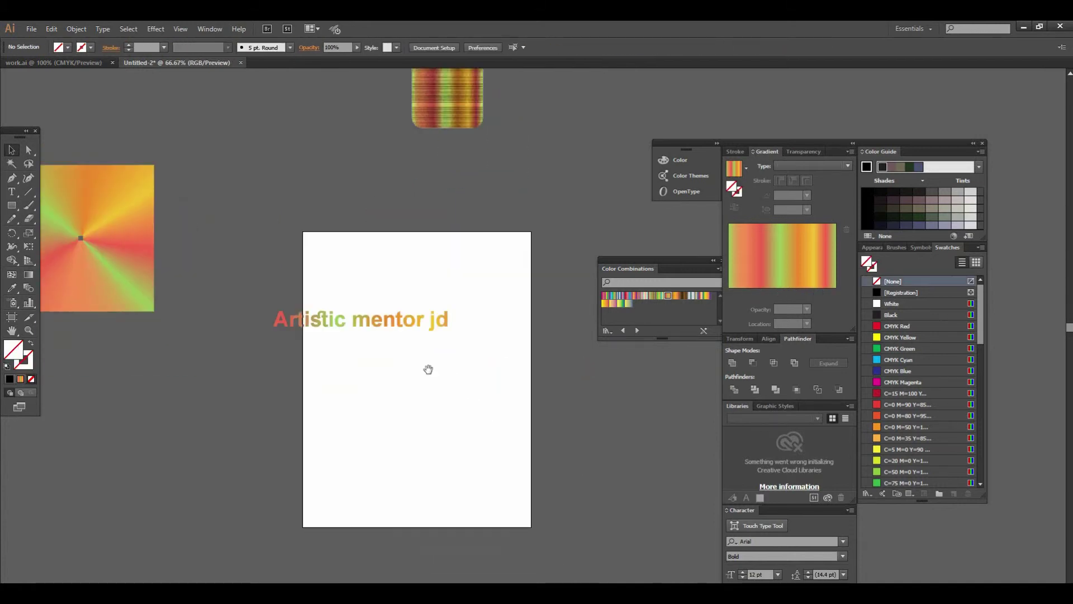
Draw a circle about 442 pt in diameter below the text on the artboard with the Ellipse tool
left_click(427, 369, "ctrl")
left_click_drag(10, 207, 55, 233)
left_click_drag(334, 316, 580, 562)
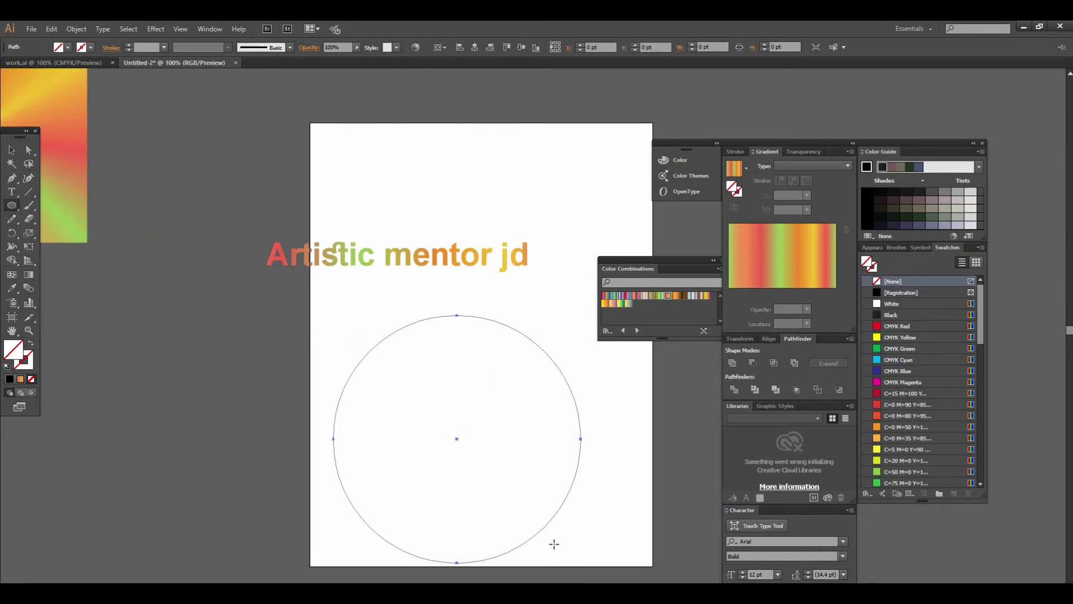
Give the circle a 100 pt stroke with the "Orange, Yellow, Red" gradient swatch, applied along the stroke
left_click(90, 48)
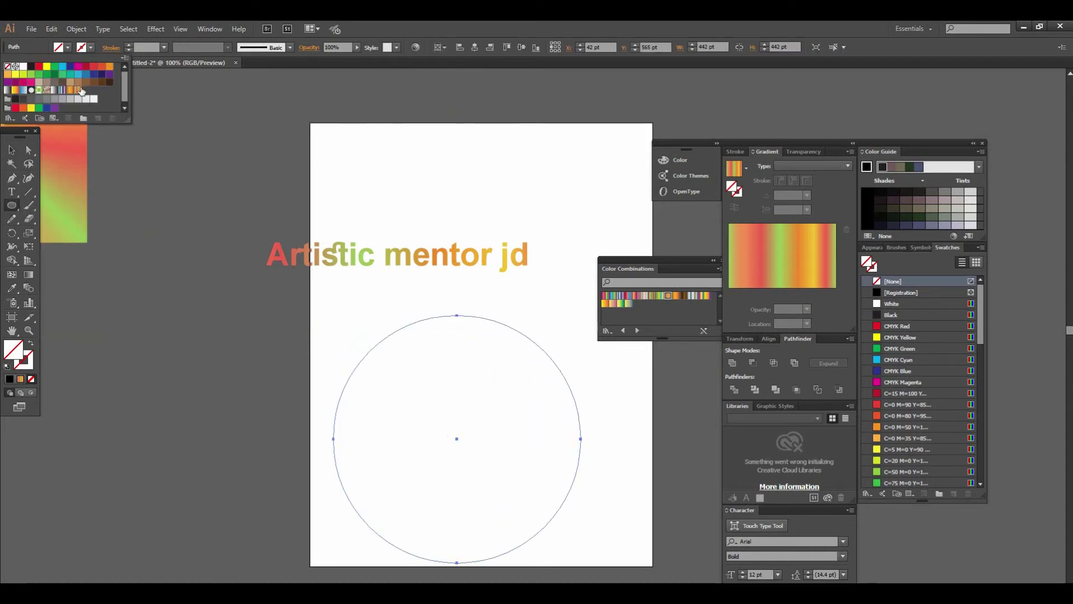
left_click(78, 90)
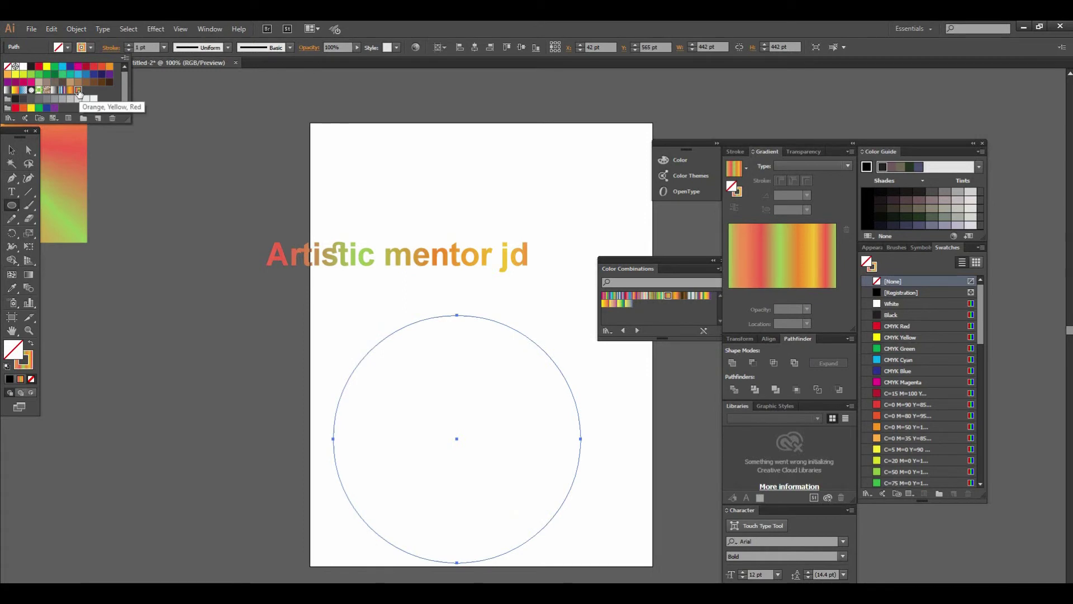
left_click(12, 150)
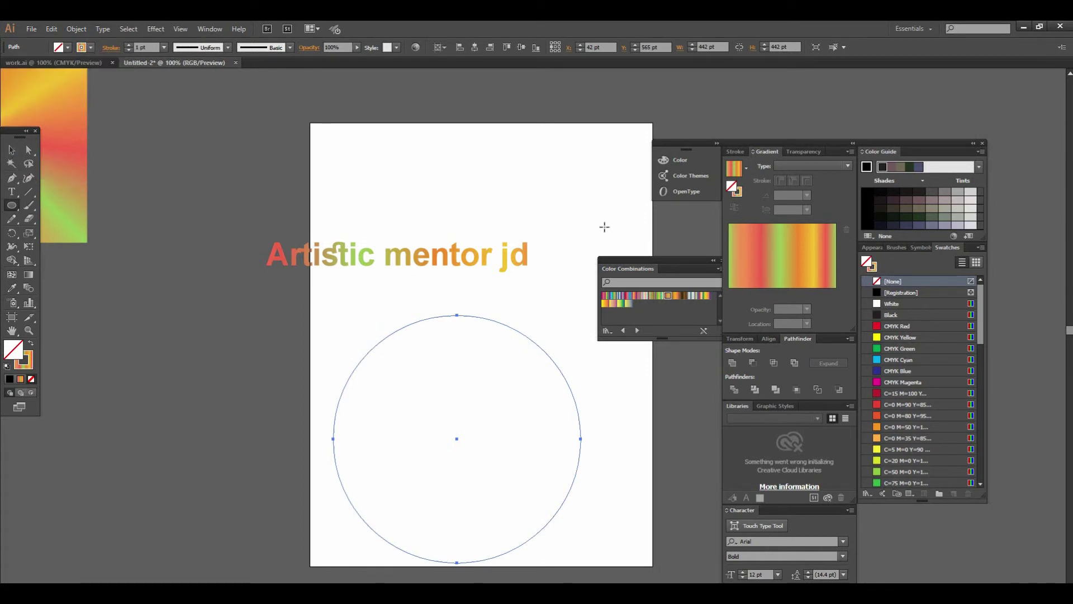
left_click(165, 48)
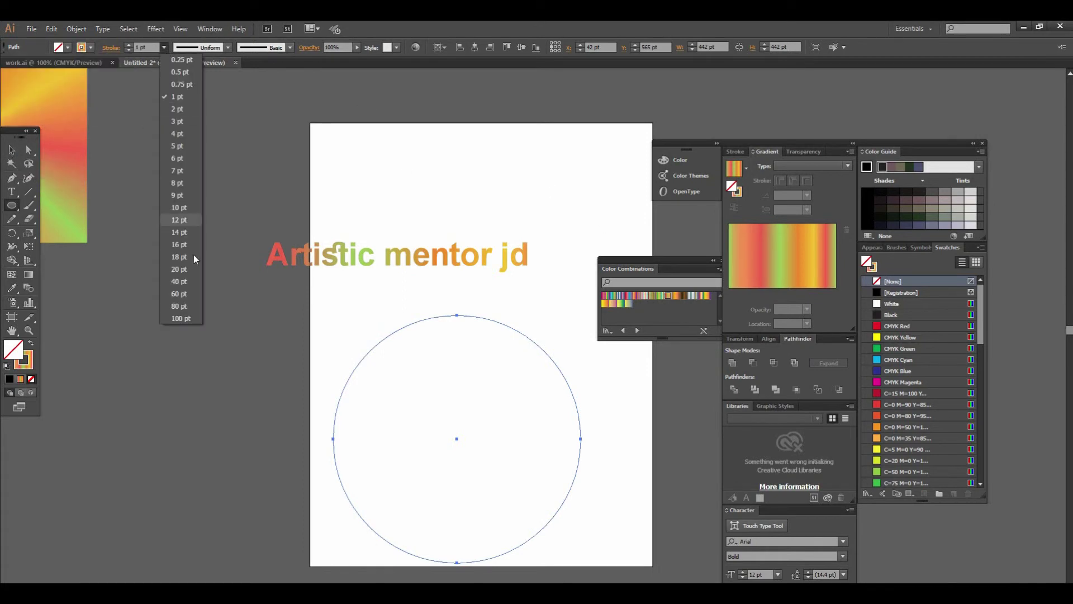
left_click(190, 316)
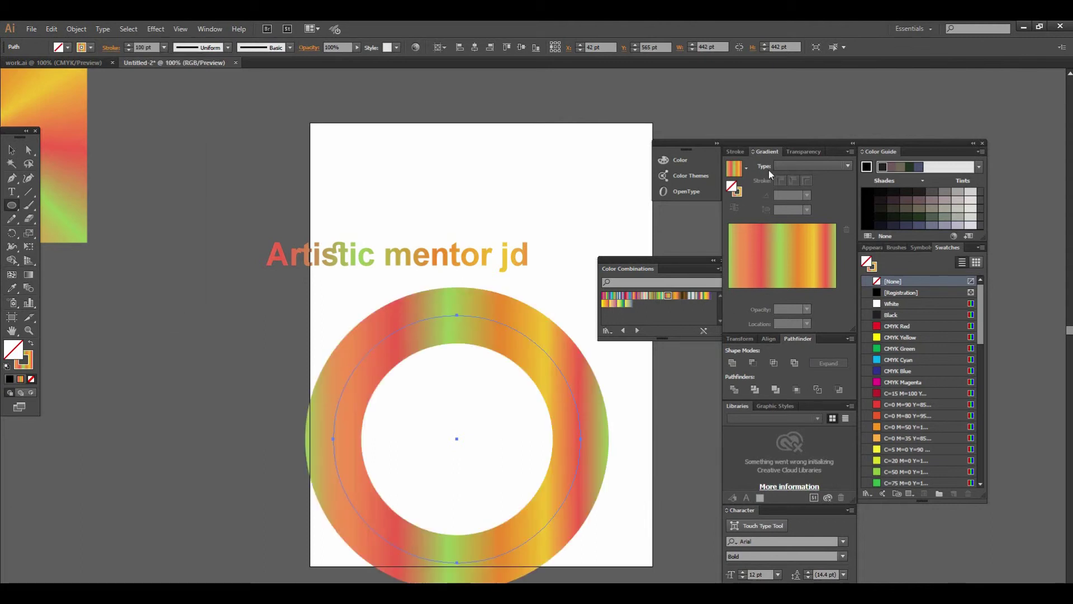
left_click(738, 192)
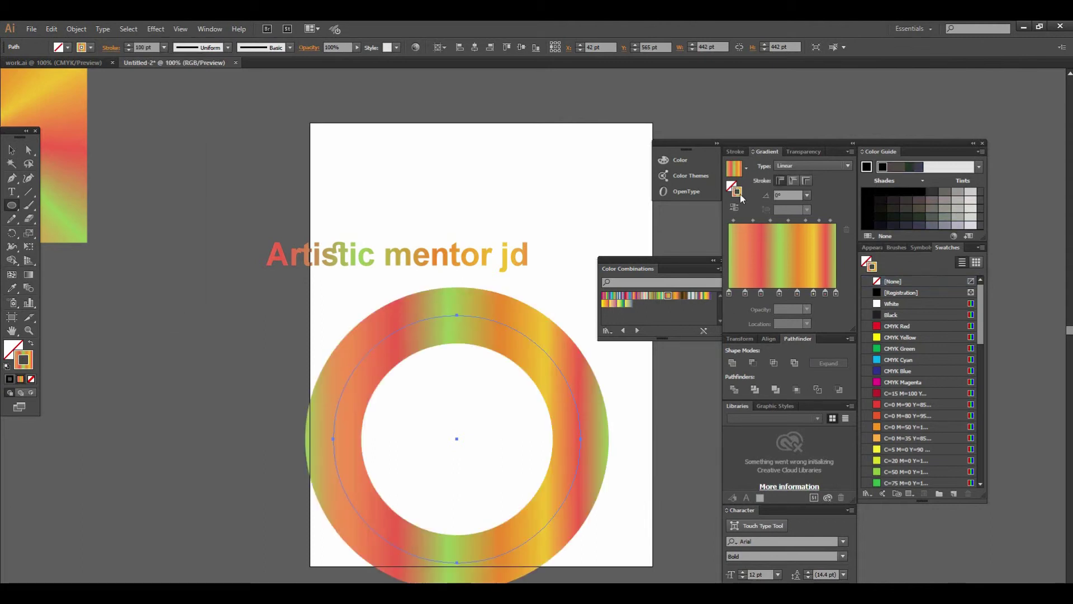
left_click(794, 180)
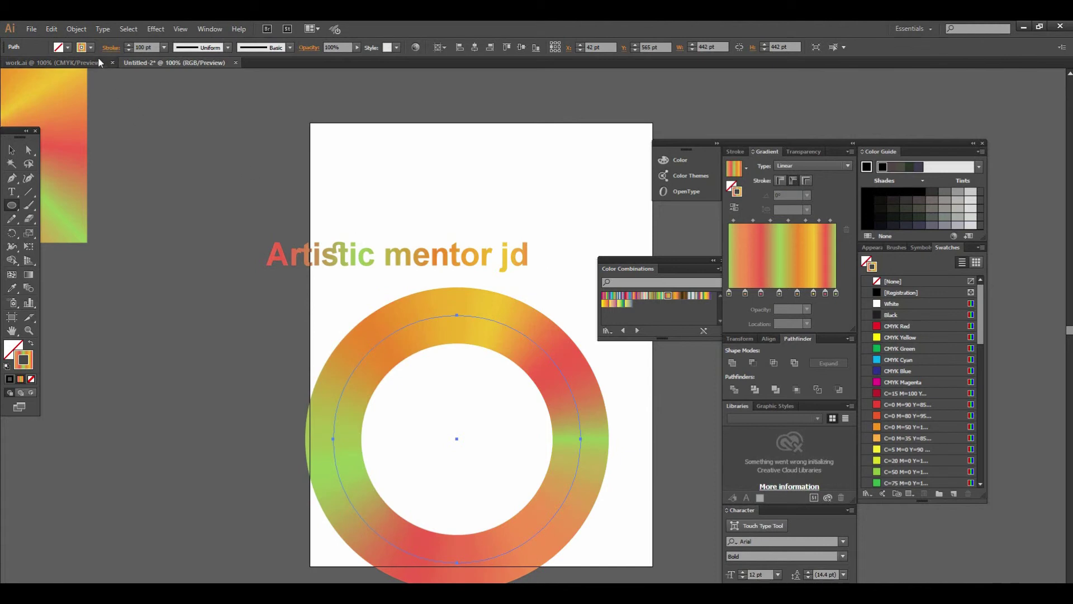
Increase the circle's stroke weight to 217 pt and deselect it
left_click(129, 45)
left_click(129, 45)
left_click(129, 45)
left_click(129, 45)
left_click(129, 44)
left_click(129, 45)
left_click(129, 44)
left_click(129, 45)
left_click(128, 45)
left_click(129, 45)
left_click(128, 45)
left_click(128, 44)
left_click(129, 45)
left_click(129, 45)
left_click(129, 44)
left_click(129, 44)
left_click(128, 45)
left_click(128, 45)
left_click(129, 45)
left_click(129, 45)
left_click(128, 45)
left_click(129, 45)
left_click(128, 44)
left_click(129, 45)
left_click(129, 45)
left_click(129, 45)
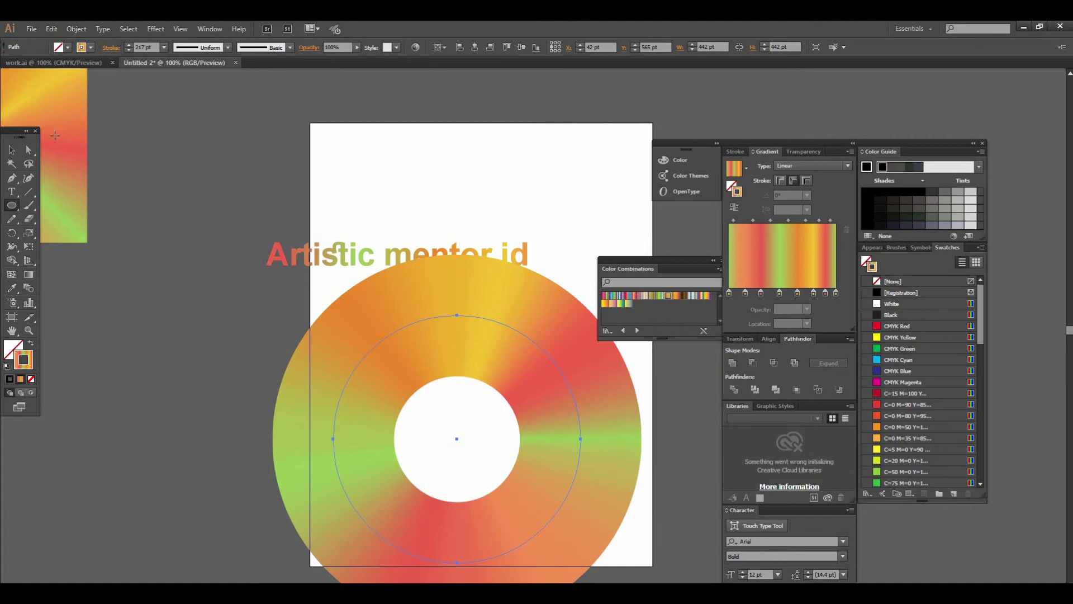
left_click(11, 149)
left_click(648, 478)
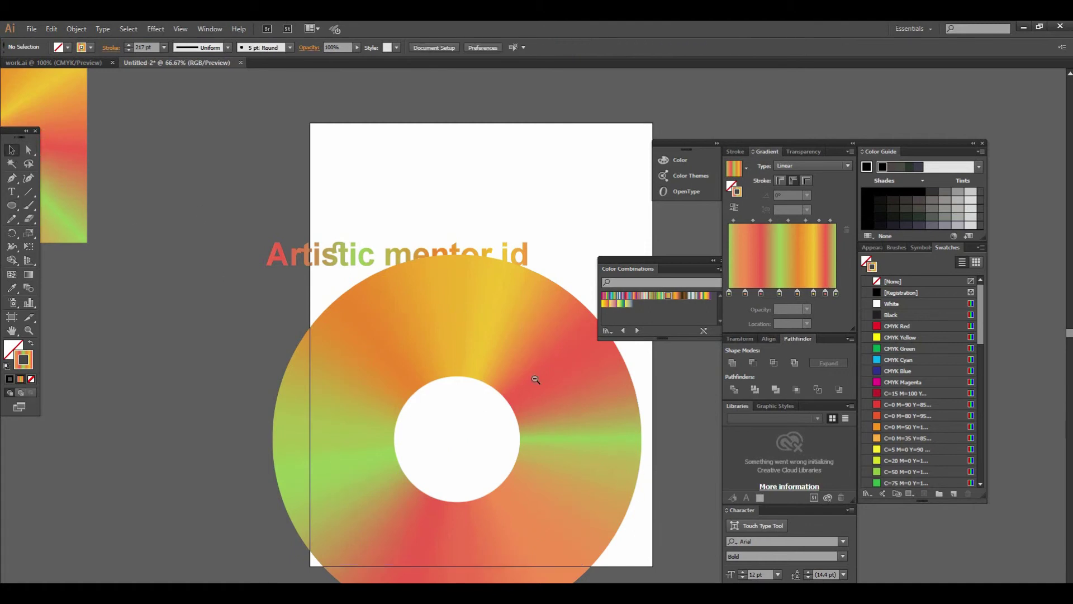
Move the thick gradient ring right so that it overlaps the artboard's right edge, clear of the text, and deselect it
left_click(537, 381, "ctrl+alt")
left_click(530, 370, "ctrl+alt")
left_click_drag(512, 362, 459, 380)
key("ctrl+equal")
left_click_drag(228, 223, 311, 372)
left_click_drag(616, 403, 450, 383)
left_click(413, 370, "ctrl")
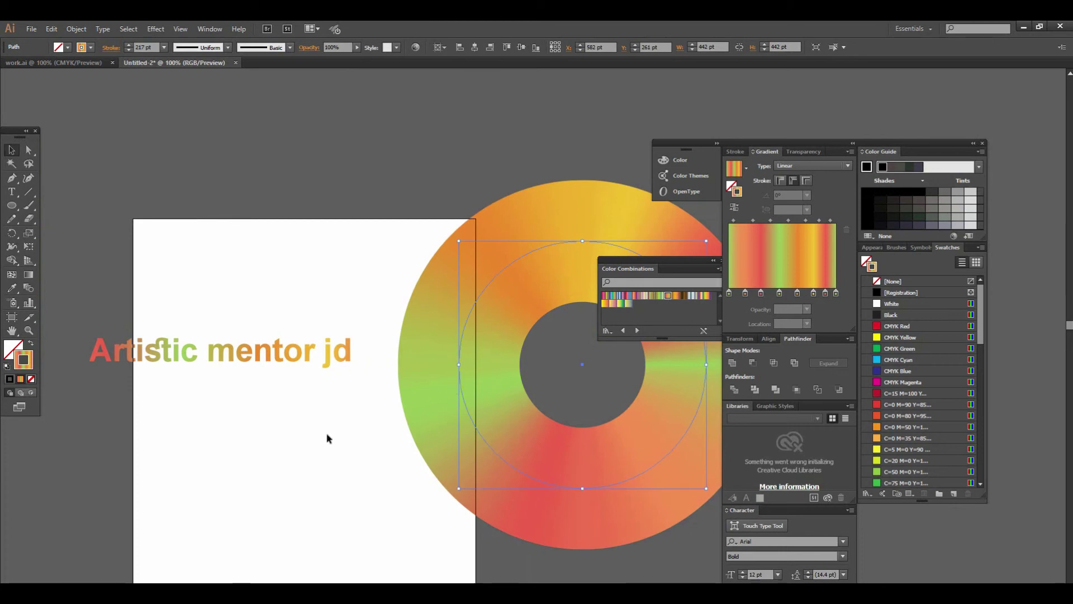
left_click(435, 352, "ctrl+alt")
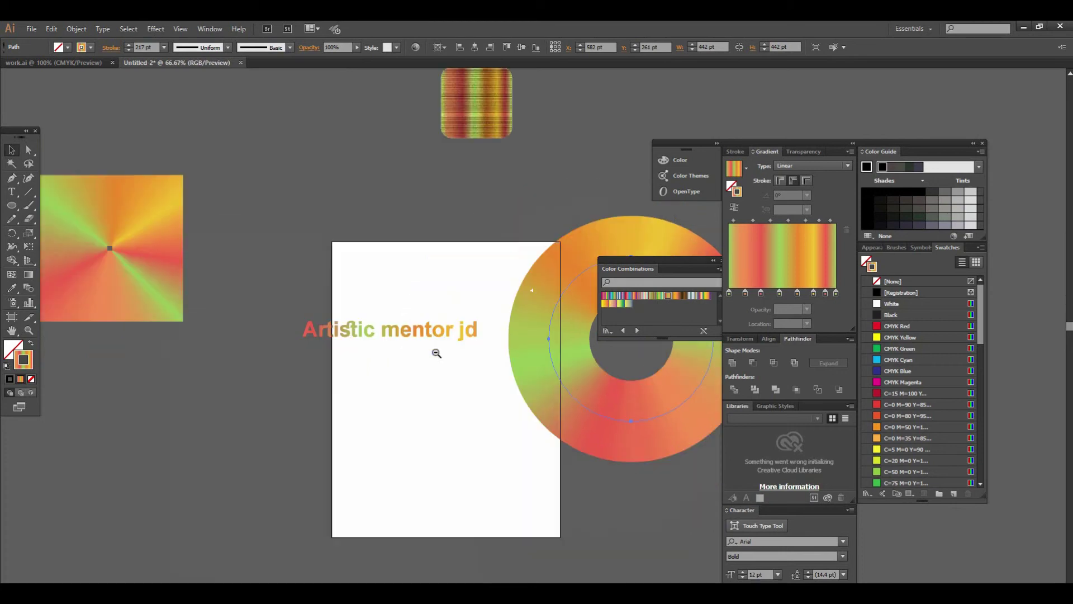
left_click_drag(401, 440, 390, 456)
left_click(451, 429, "ctrl")
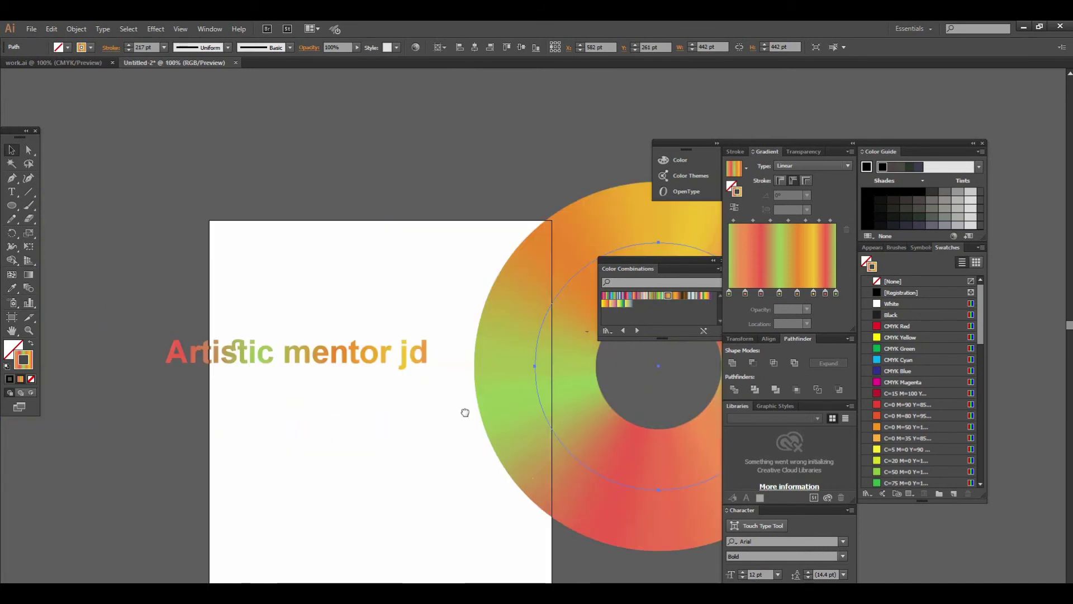
left_click_drag(463, 410, 359, 428)
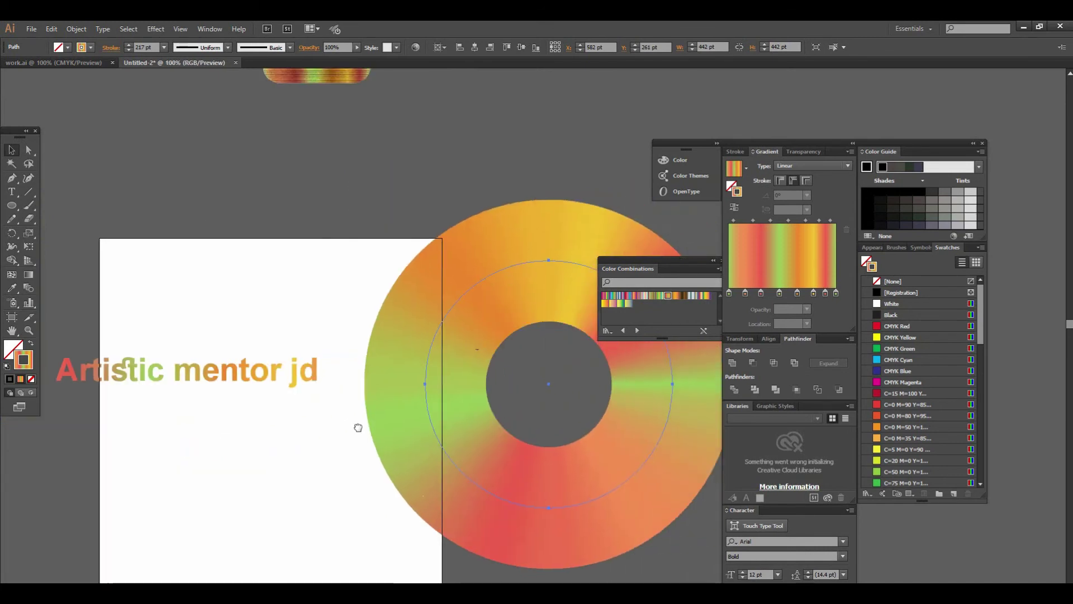
left_click(323, 454)
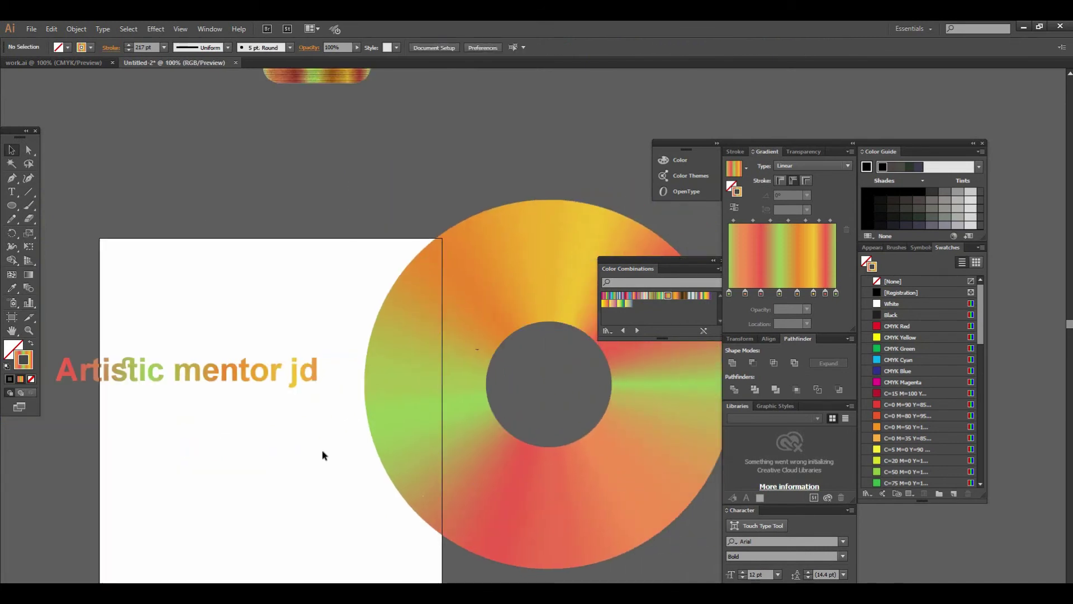